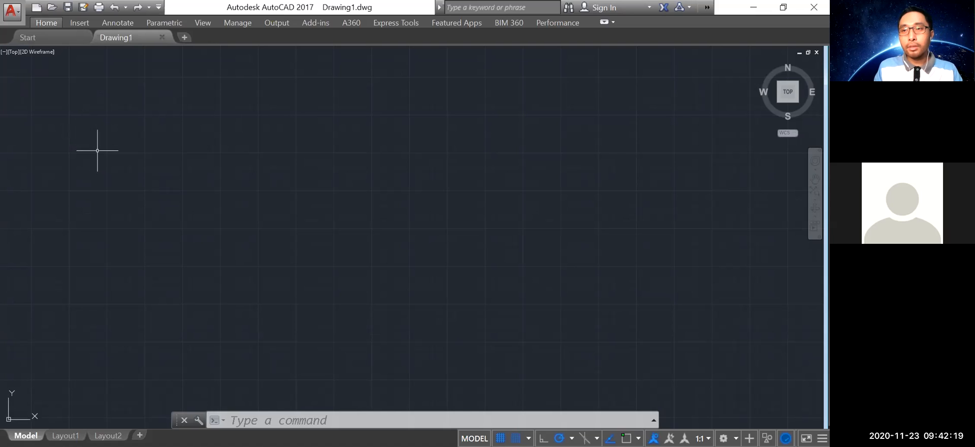
# - Start saving the drawing under a new name and choose the Desktop as its location
pyautogui.click(14, 17)
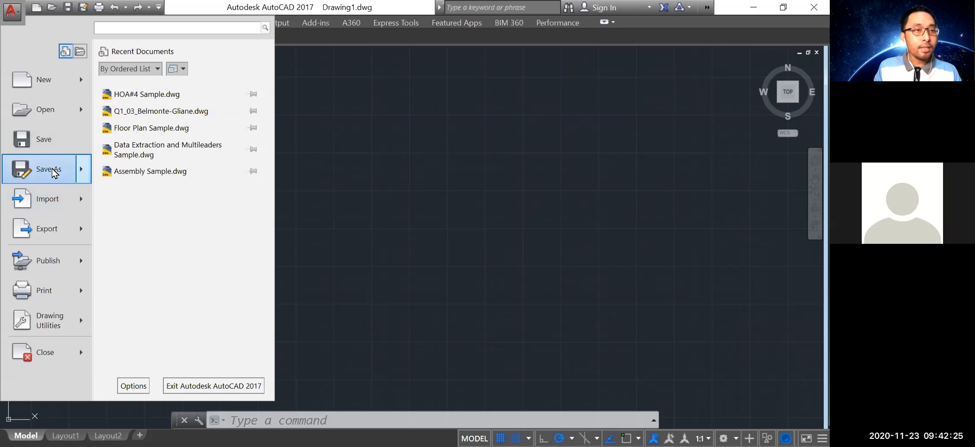
pyautogui.click(53, 172)
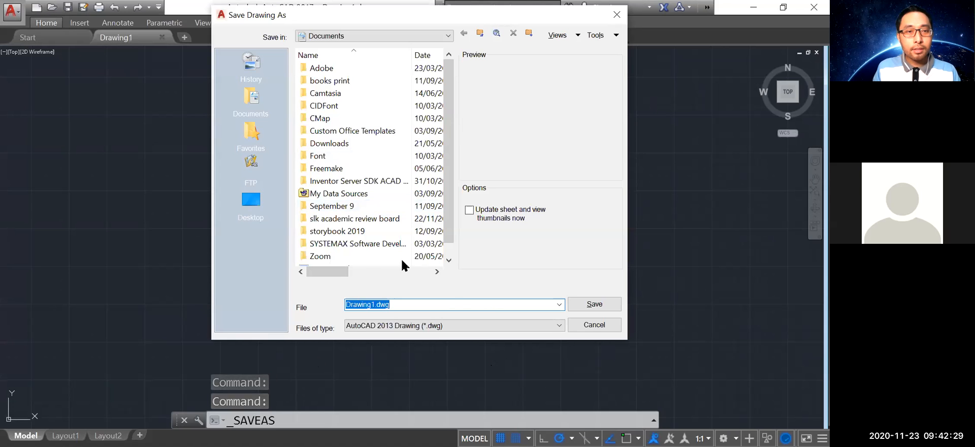
pyautogui.click(252, 202)
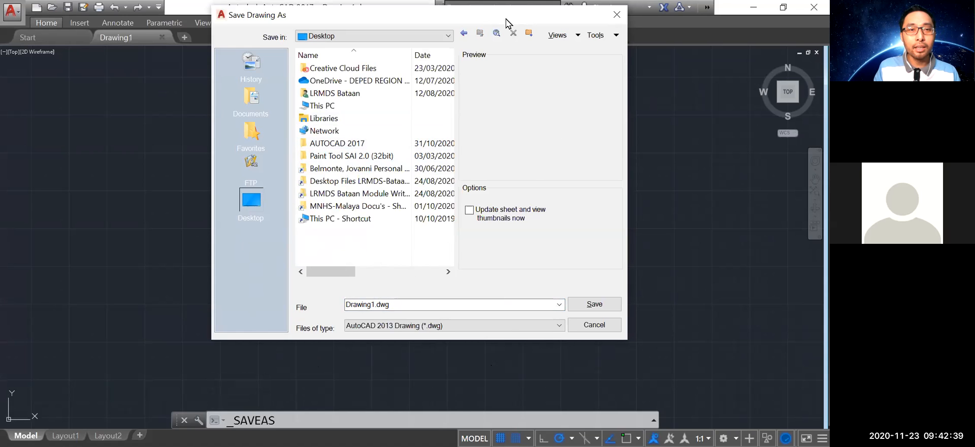
pyautogui.moveTo(506, 23); pyautogui.dragTo(449, 50)
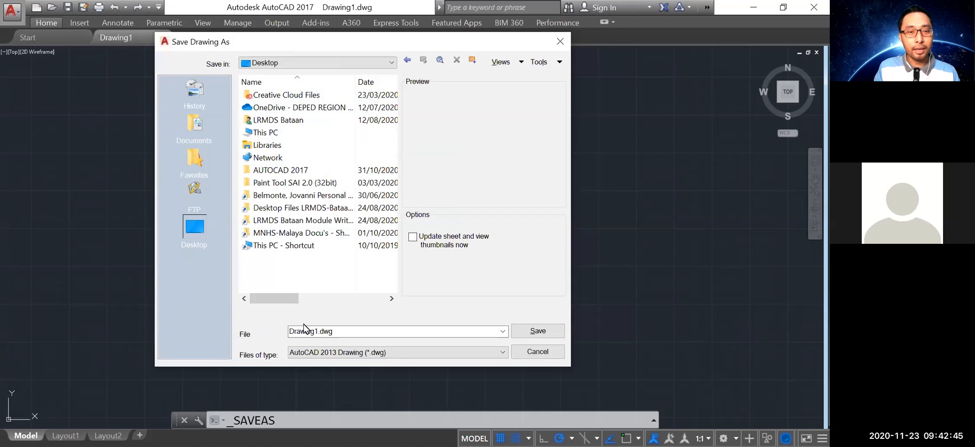
# - Enter the file name as Q1_04_ followed by the author's surname
pyautogui.doubleClick(342, 332)
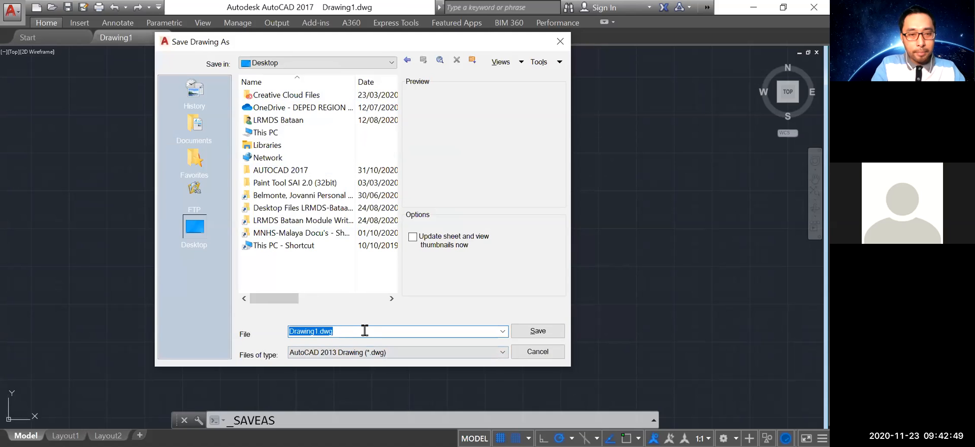
pyautogui.write('Q1')
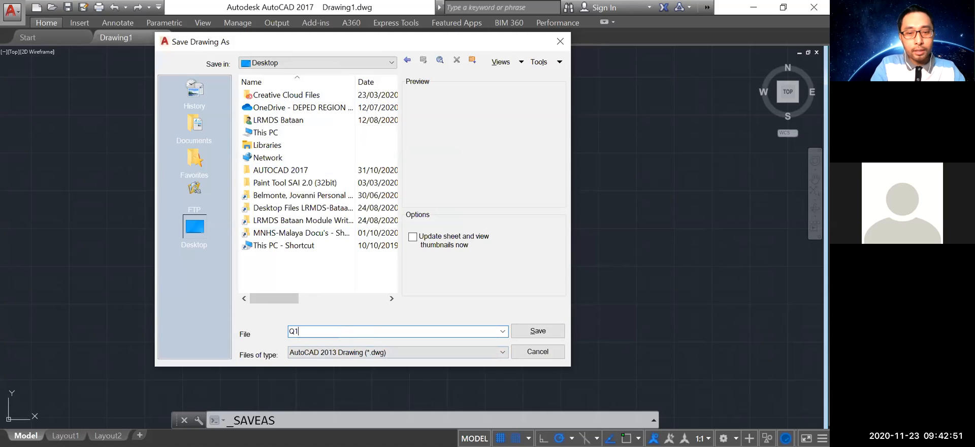
pyautogui.write('_04')
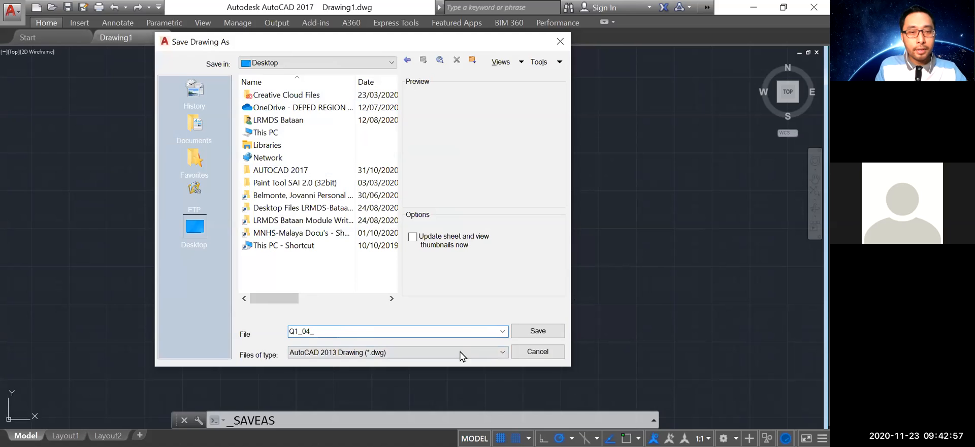
pyautogui.write('_')
pyautogui.write('Belm')
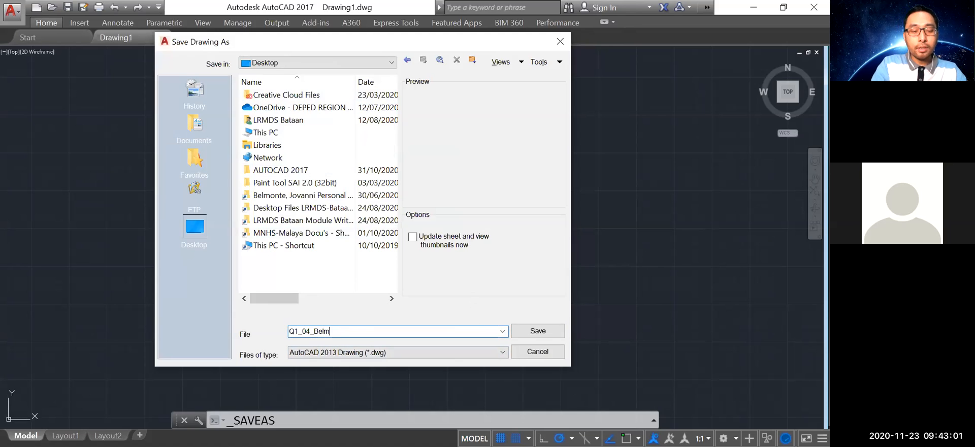
pyautogui.write('onte')
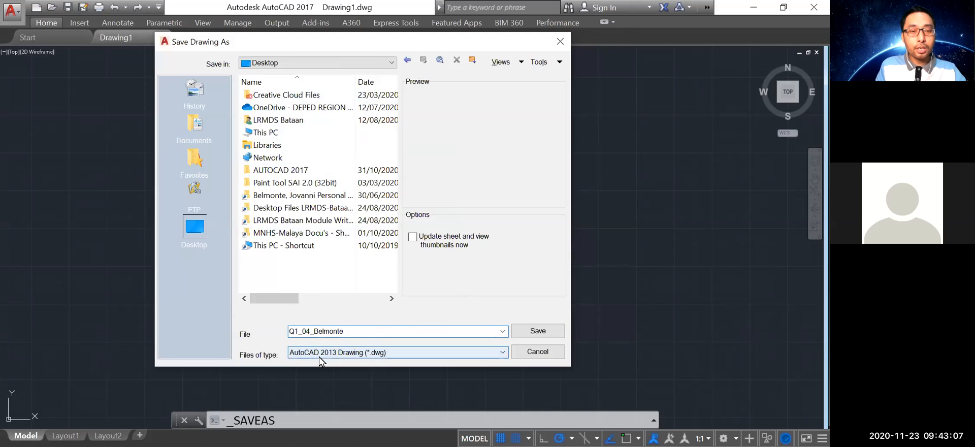
# - Choose AutoCAD 2013 Drawing (*.dwg) as the file type and save the drawing
pyautogui.click(406, 356)
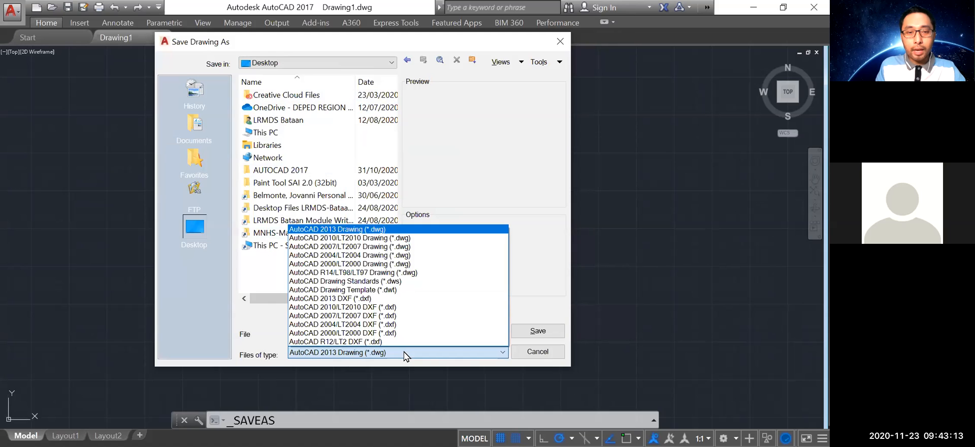
pyautogui.click(407, 355)
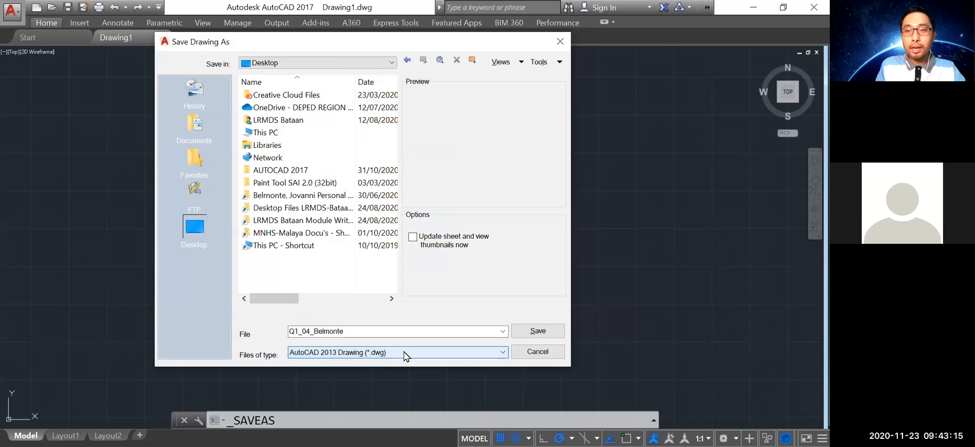
pyautogui.click(406, 355)
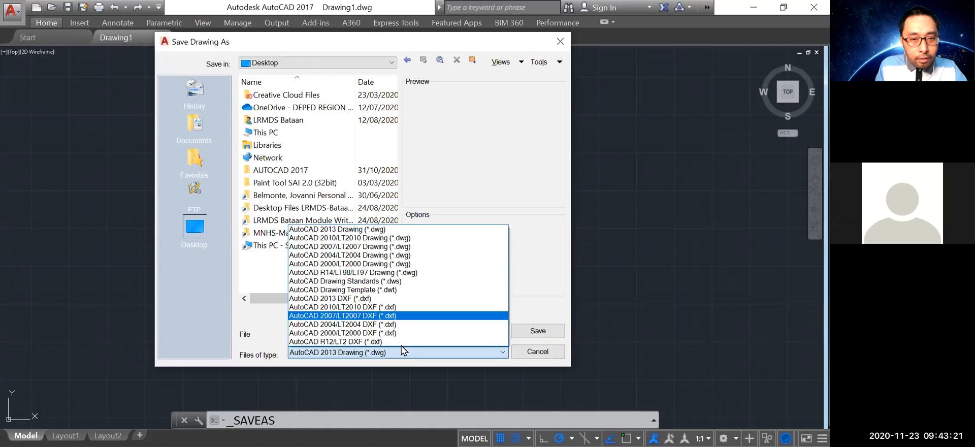
pyautogui.click(365, 229)
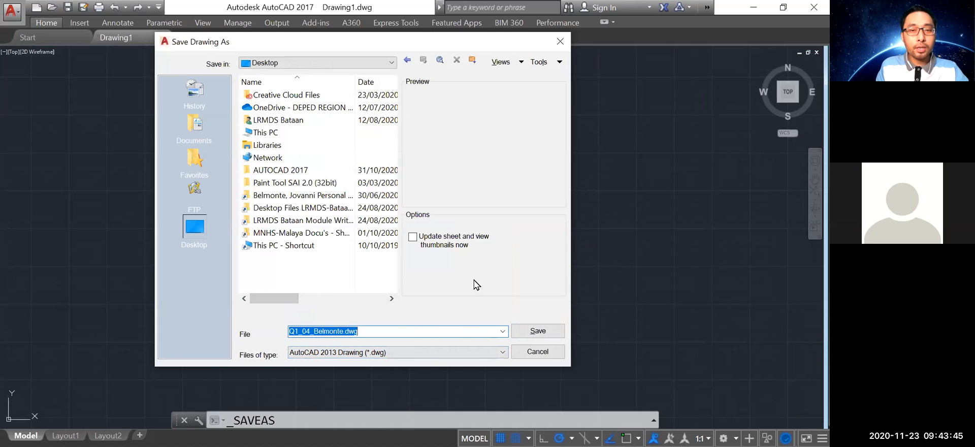
pyautogui.click(551, 333)
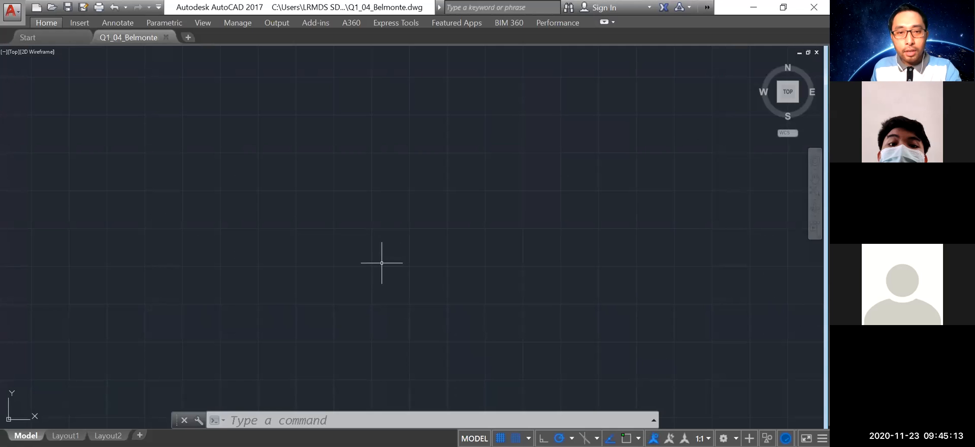
# - Toggle polar tracking off and back on, and review its increment angle in the drafting settings
pyautogui.press('F10')
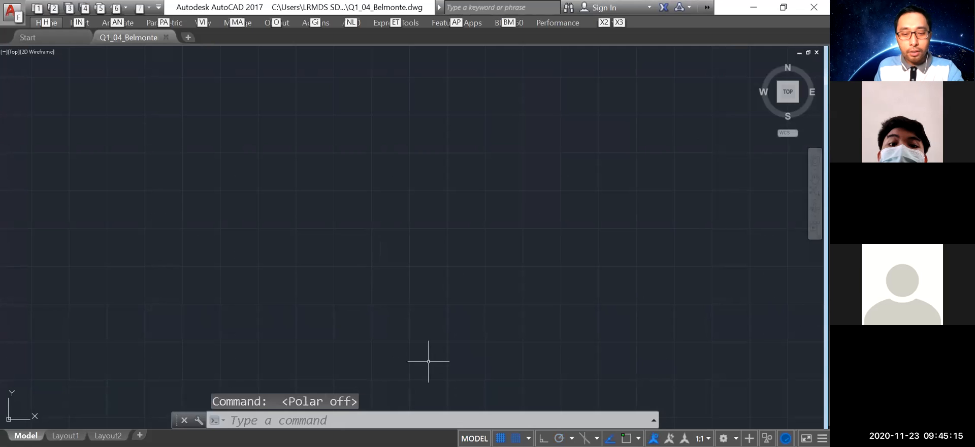
pyautogui.press('F10')
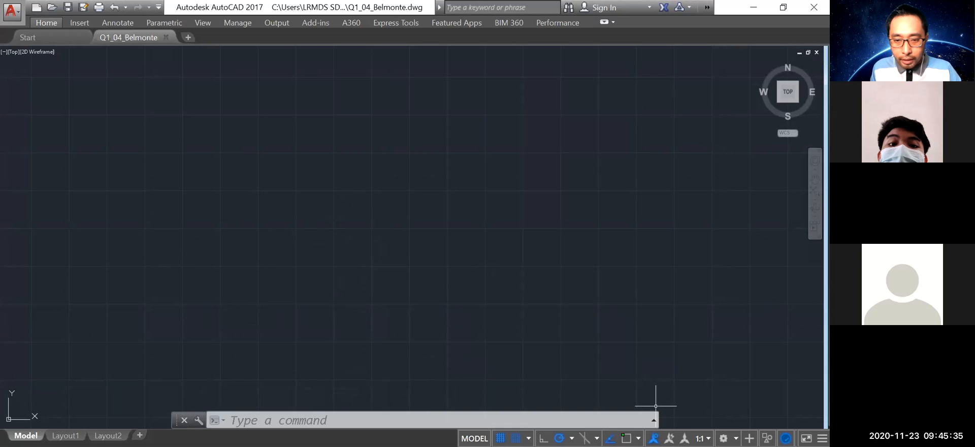
pyautogui.press('F8')
pyautogui.press('F10')
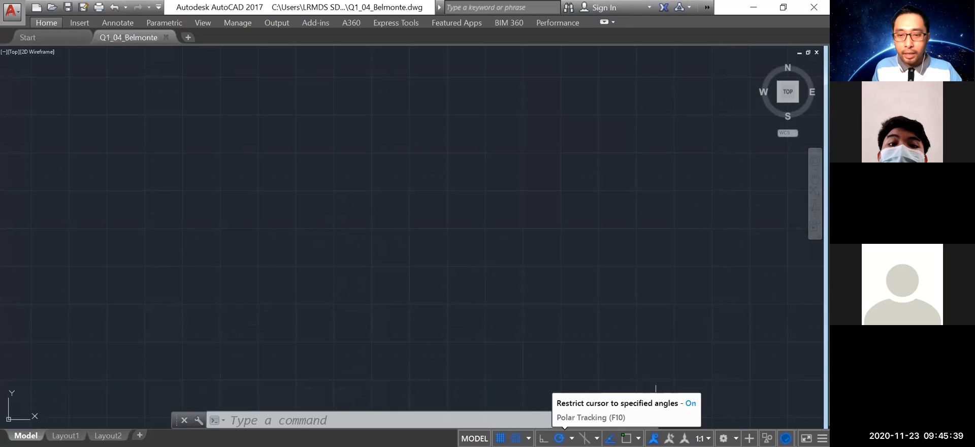
pyautogui.click(572, 438)
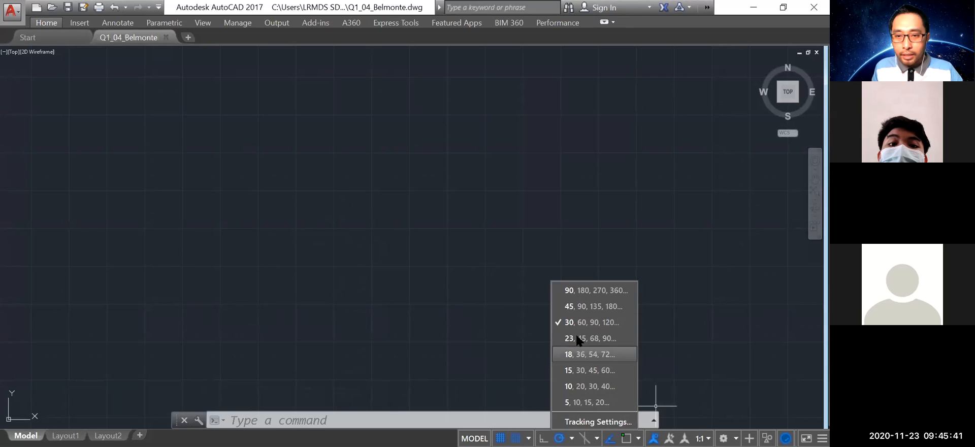
pyautogui.click(592, 421)
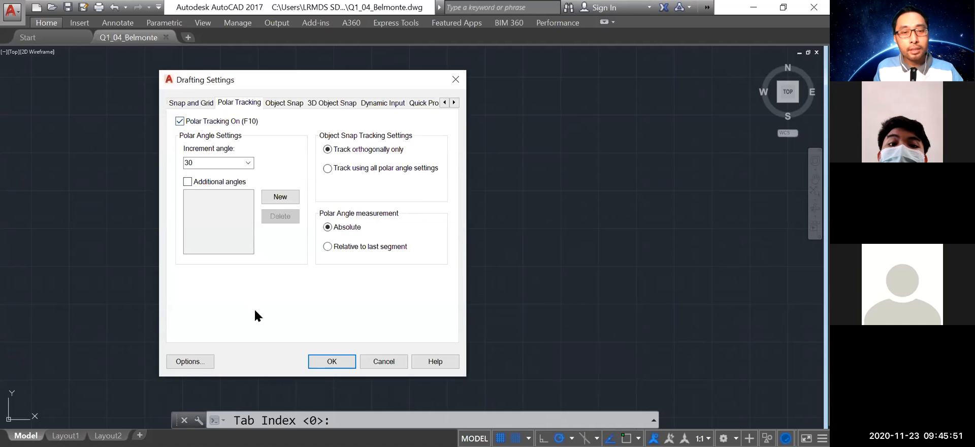
pyautogui.click(386, 362)
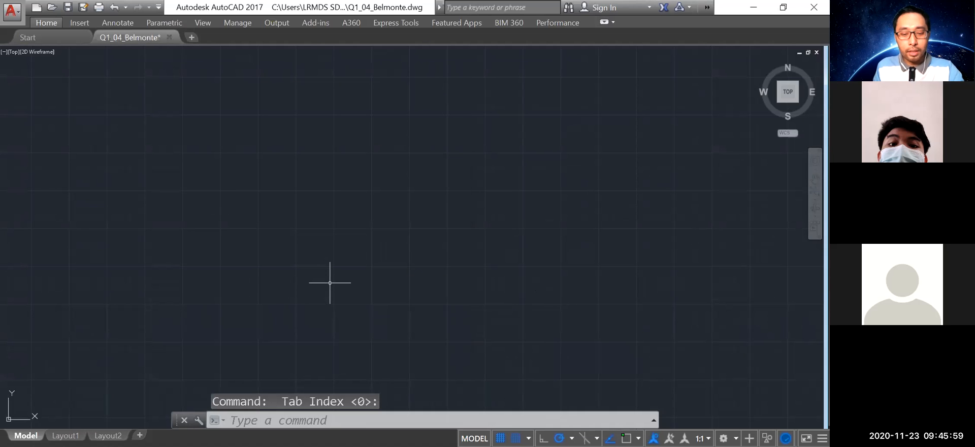
# - Draw a line 500 units straight down and continue it 500 units up and to the right at 30°
pyautogui.write('L')
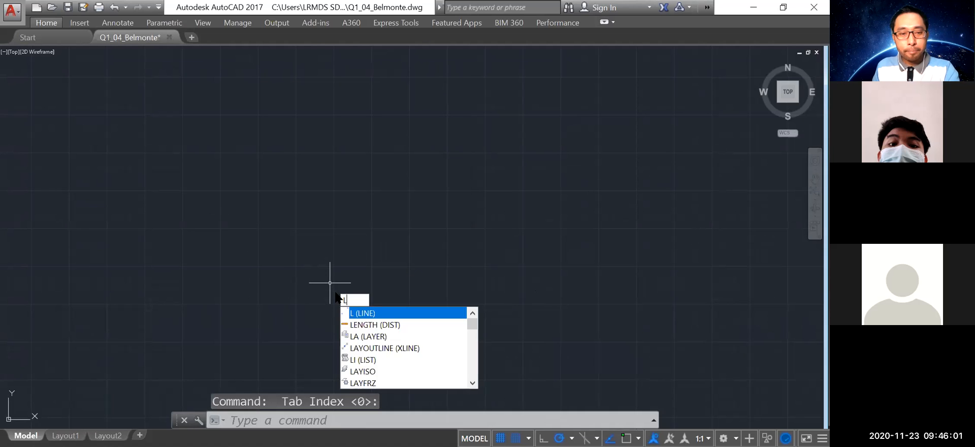
pyautogui.press('Return')
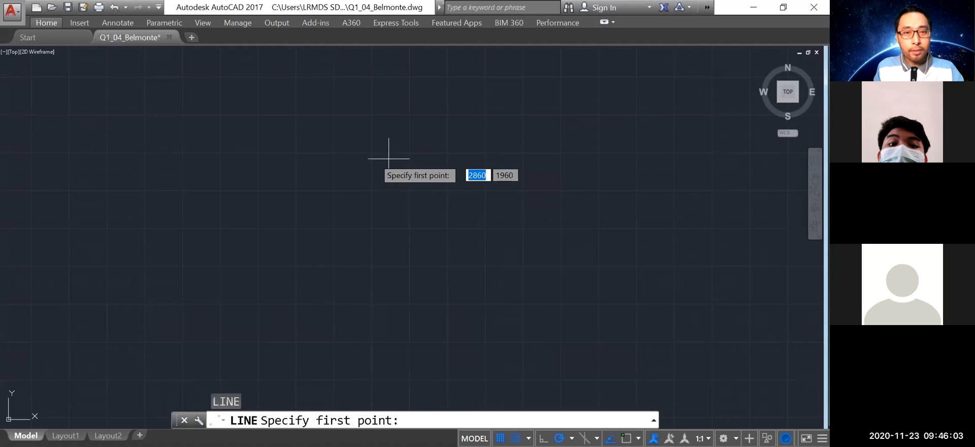
pyautogui.click(334, 162)
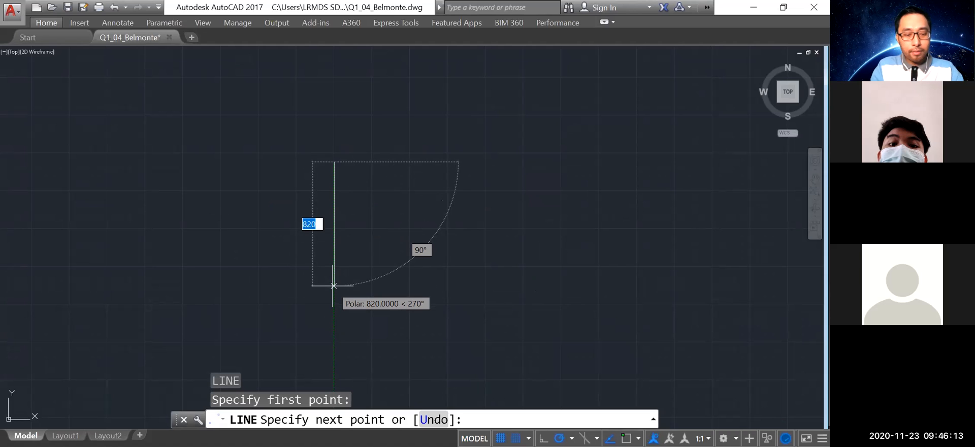
pyautogui.write('500')
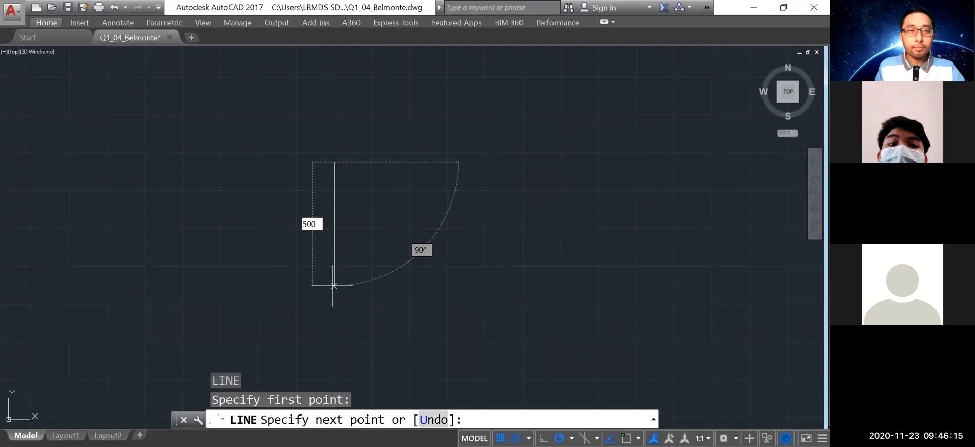
pyautogui.press('Return')
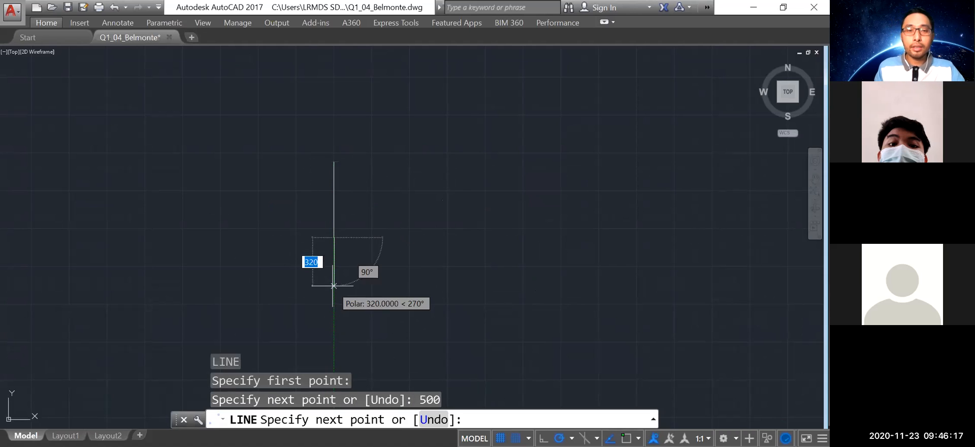
pyautogui.moveTo(369, 250); pyautogui.dragTo(359, 340, button='middle')
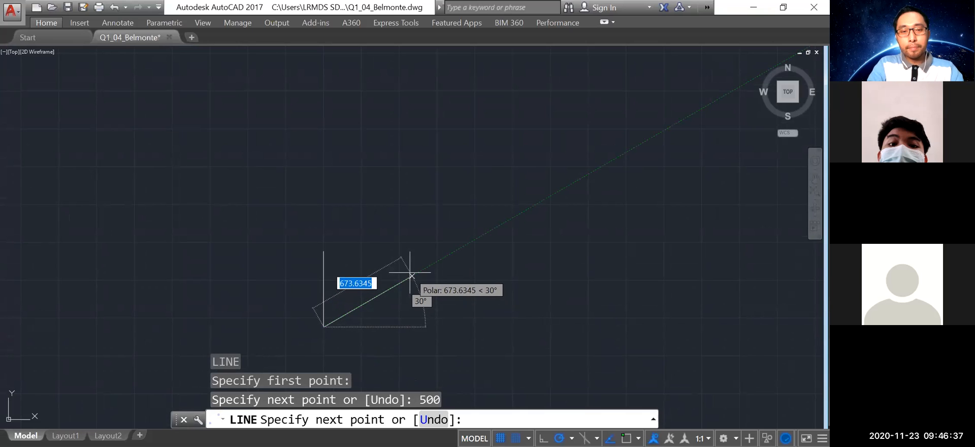
pyautogui.write('500')
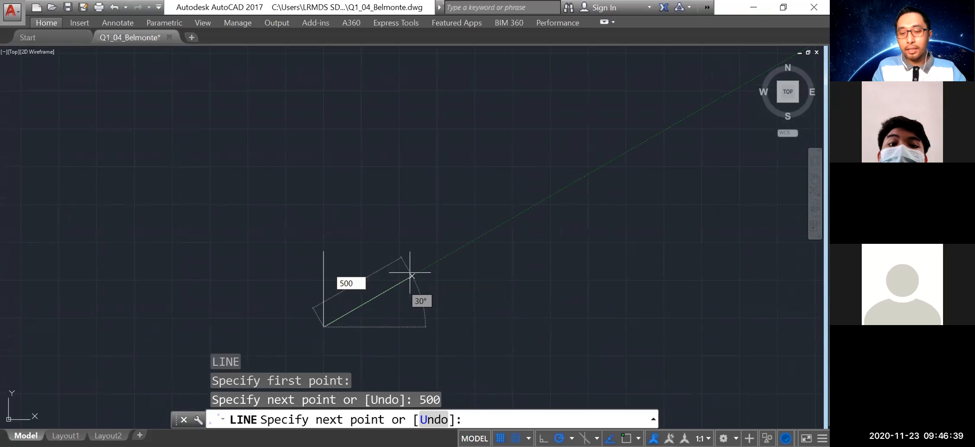
pyautogui.press('Return')
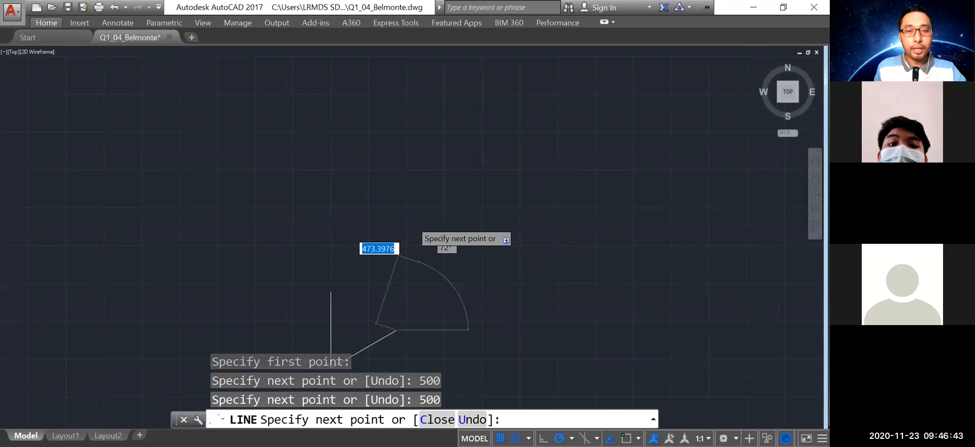
# - Continue the line 500 units straight up at 90° and close the outline into a parallelogram
pyautogui.scroll(2, 379, 330)
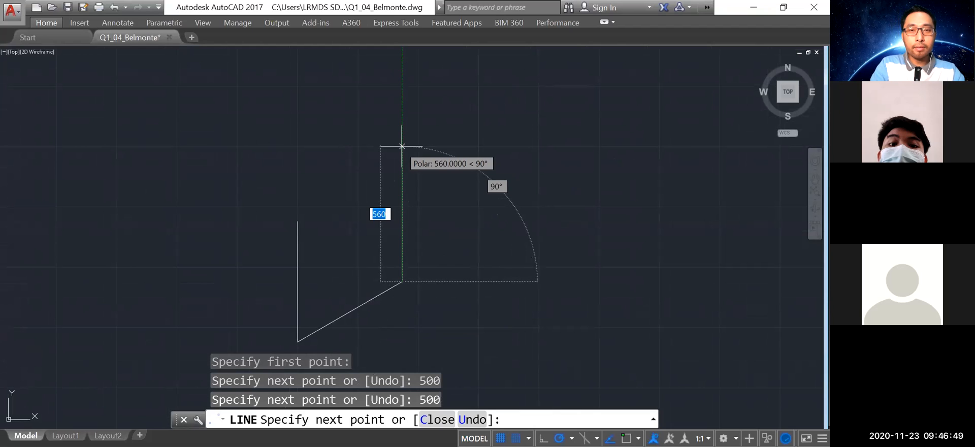
pyautogui.write('500')
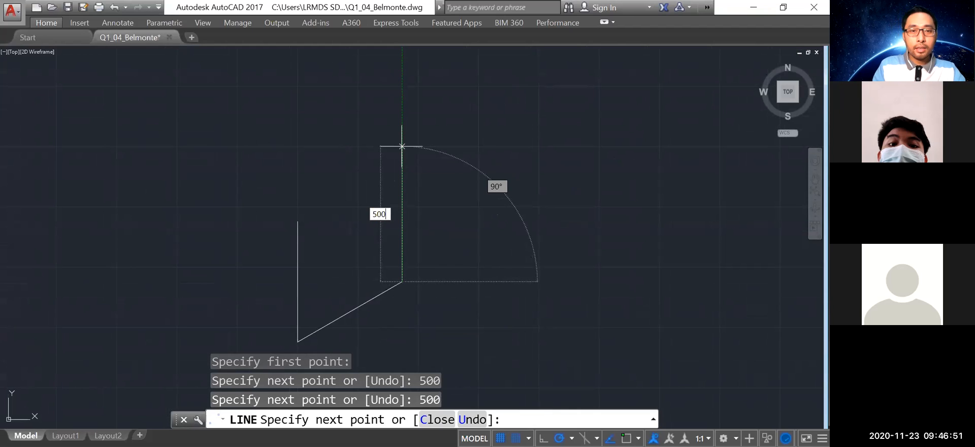
pyautogui.press('Return')
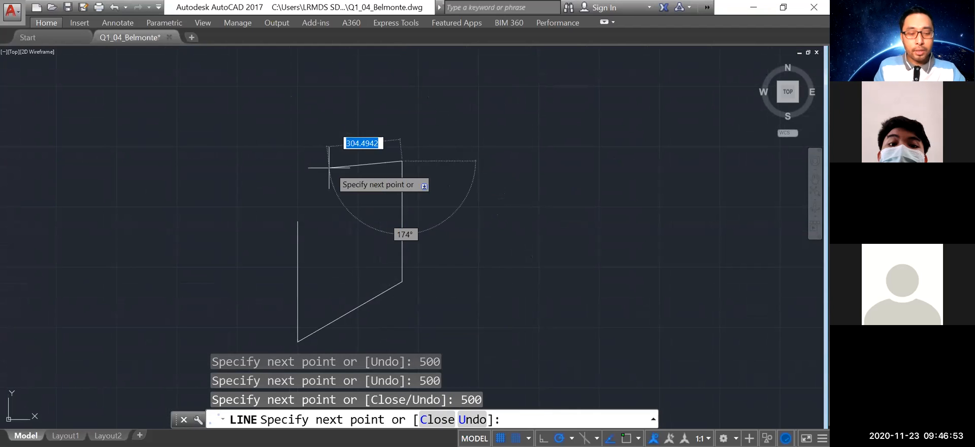
pyautogui.write('c')
pyautogui.press('Return')
# - Join the four lines of the parallelogram into a single polyline
pyautogui.moveTo(546, 245); pyautogui.dragTo(578, 213, button='middle')
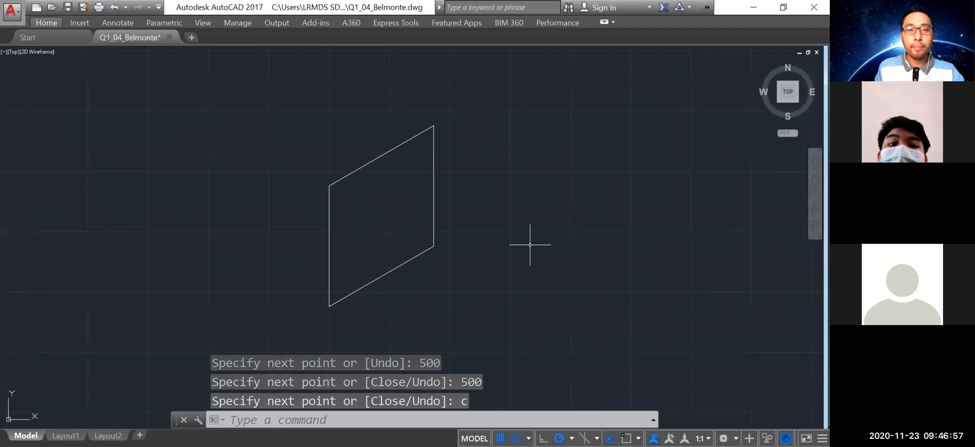
pyautogui.moveTo(483, 250); pyautogui.dragTo(487, 270, button='middle')
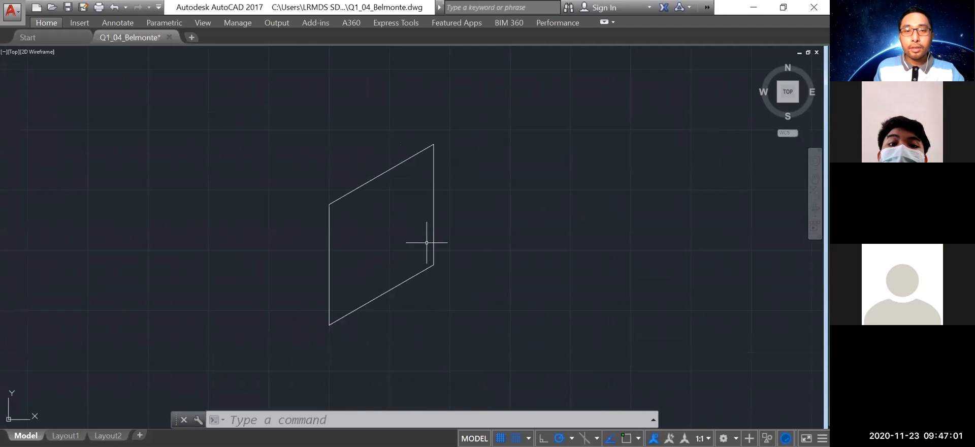
pyautogui.scroll(-2, 426, 242)
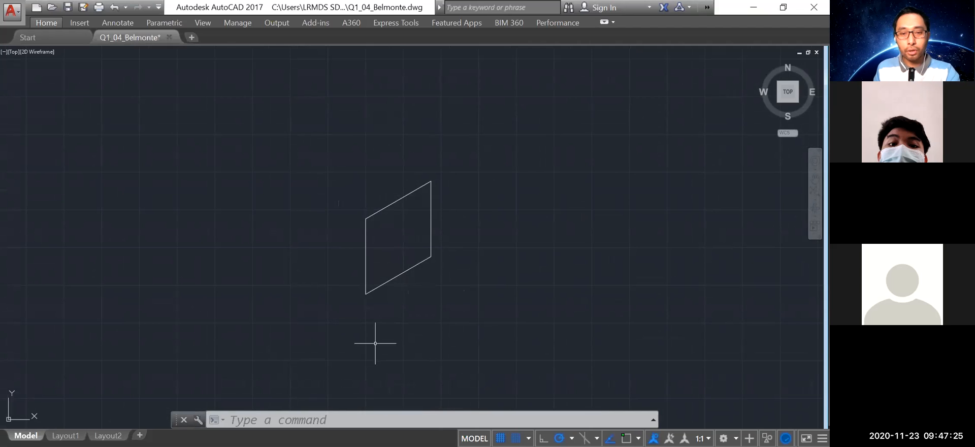
pyautogui.write('J')
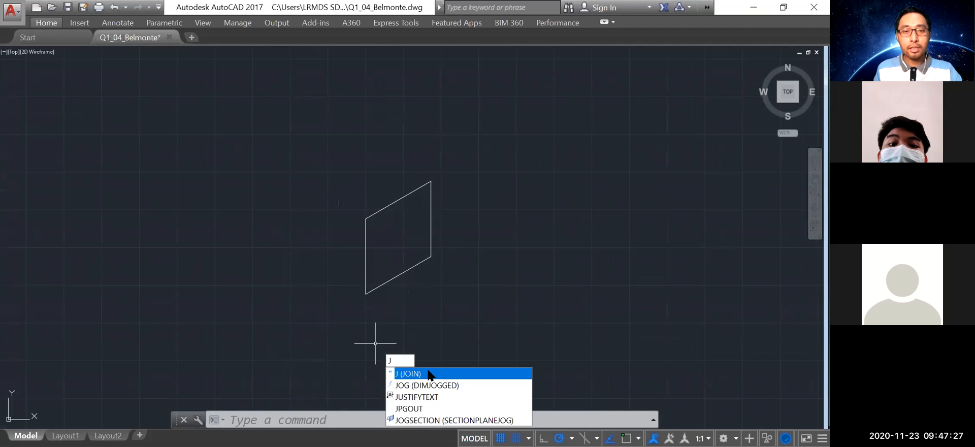
pyautogui.click(428, 374)
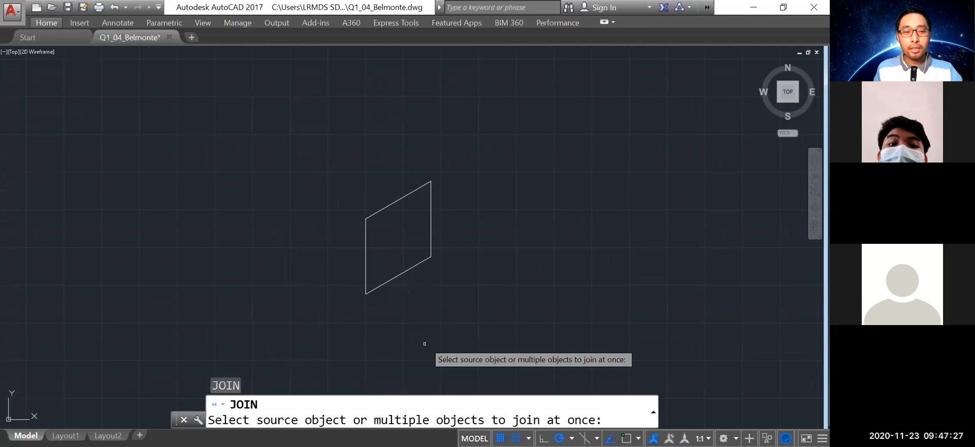
pyautogui.click(365, 256)
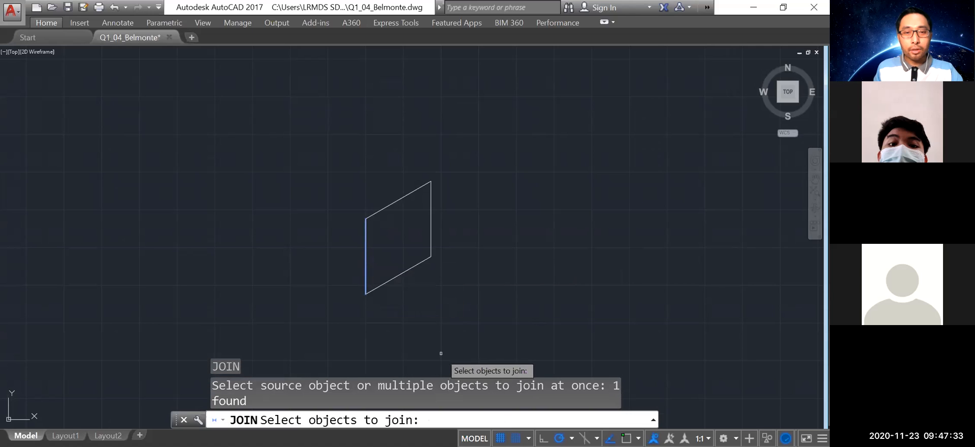
pyautogui.click(406, 271)
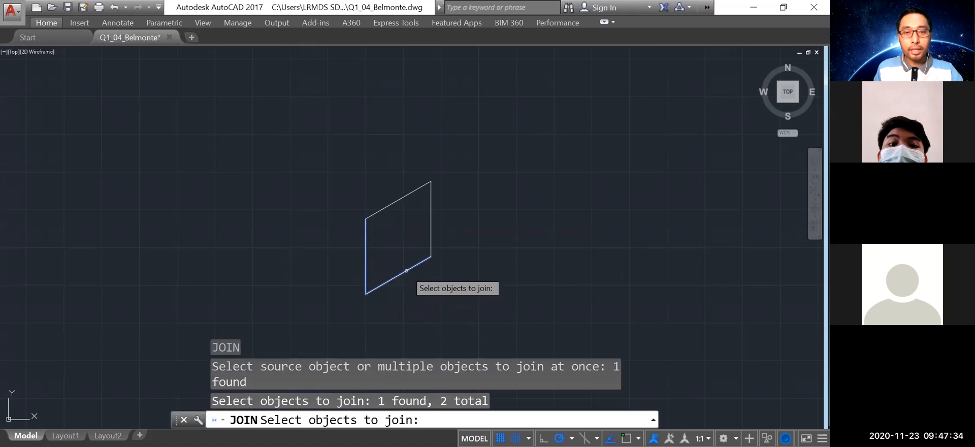
pyautogui.click(429, 237)
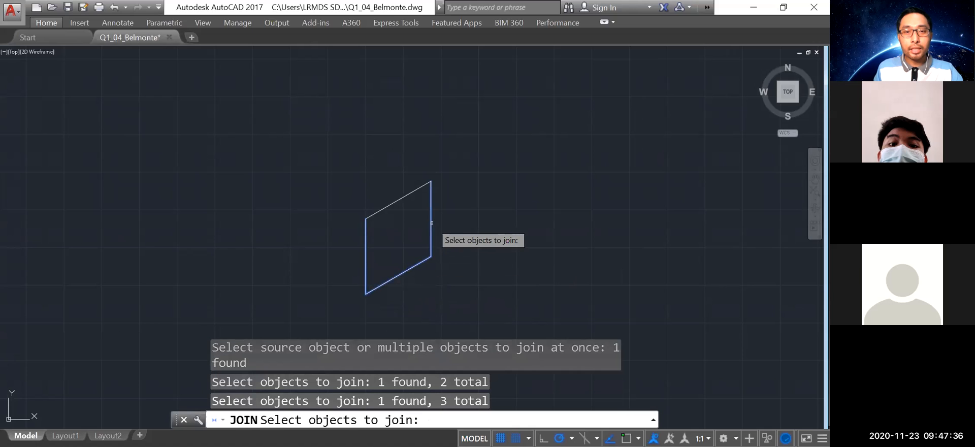
pyautogui.click(399, 200)
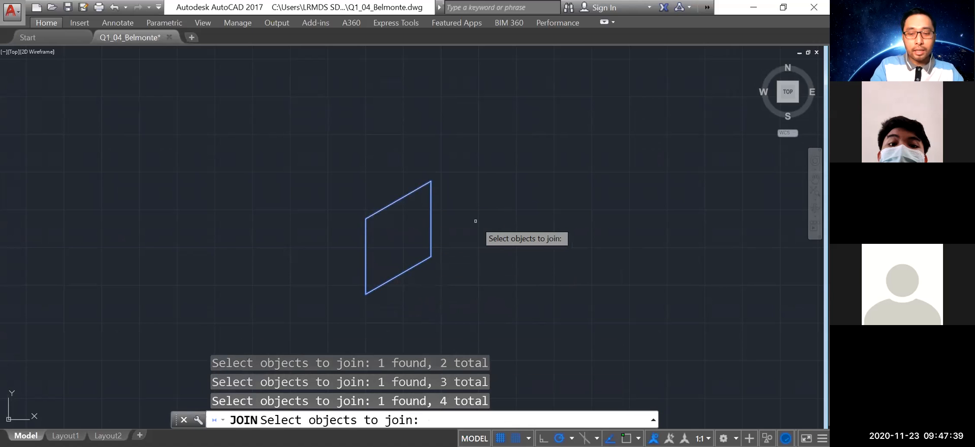
pyautogui.press('Return')
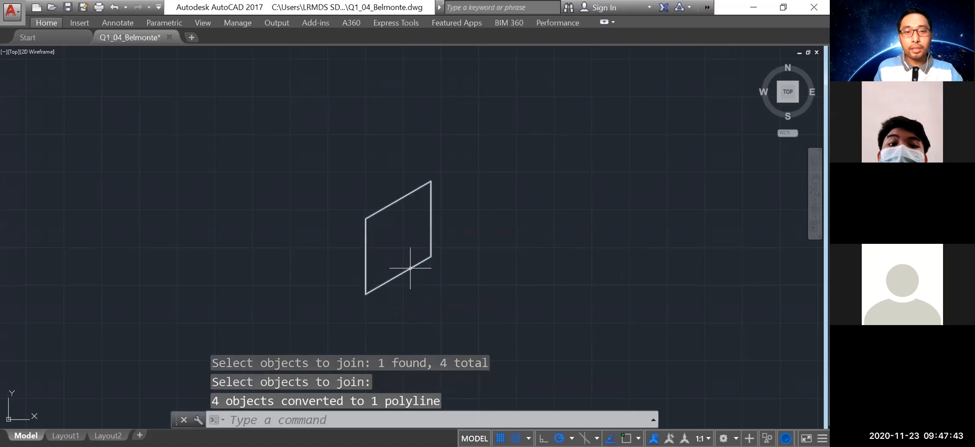
# - Offset the joined parallelogram outward by 100 units
pyautogui.moveTo(410, 268)
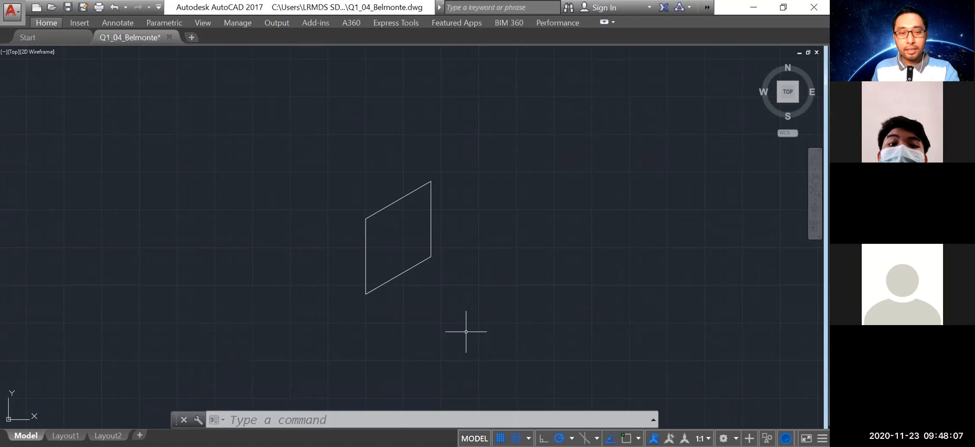
pyautogui.write('O')
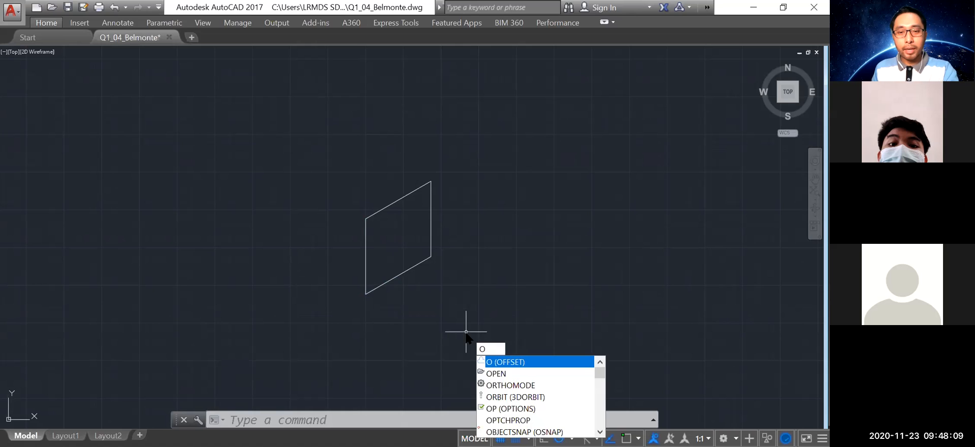
pyautogui.press('Return')
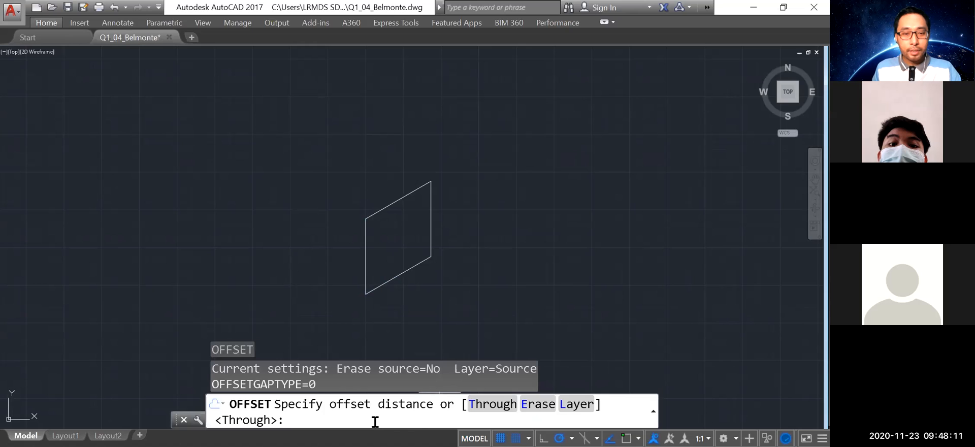
pyautogui.write('100')
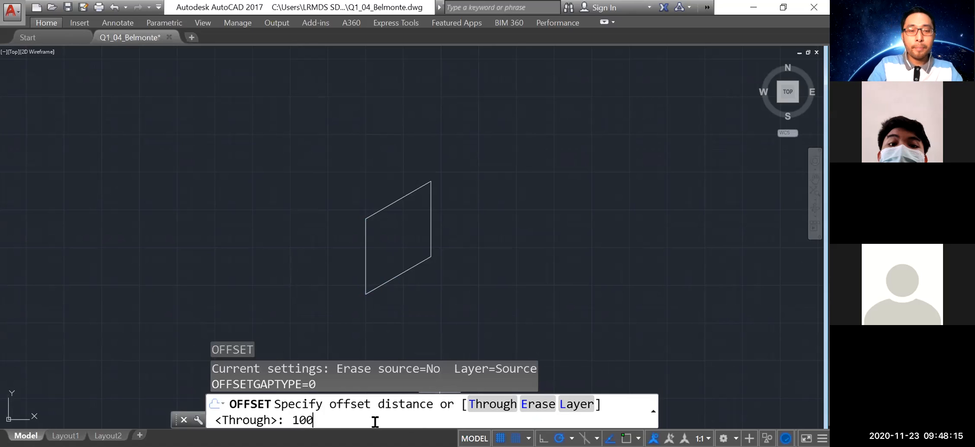
pyautogui.press('Return')
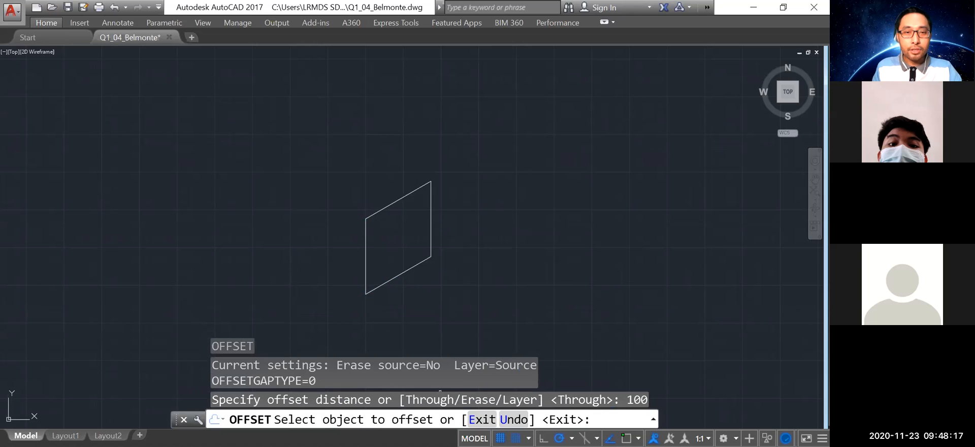
pyautogui.click(385, 208)
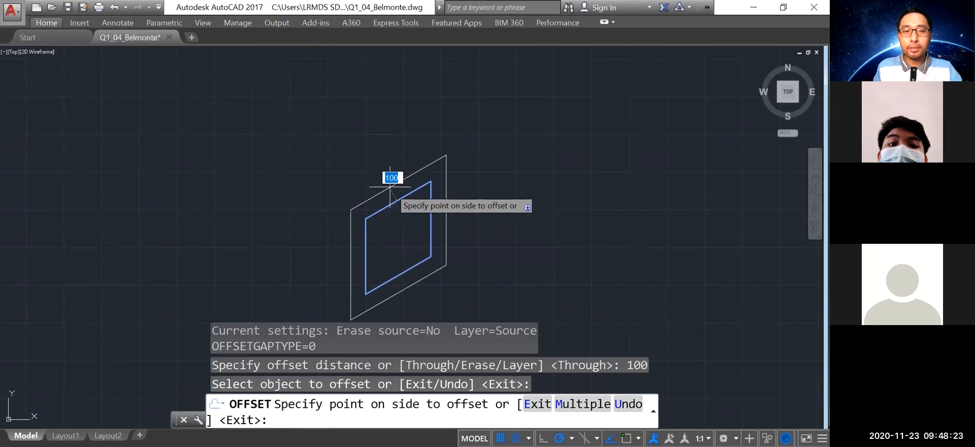
pyautogui.click(387, 182)
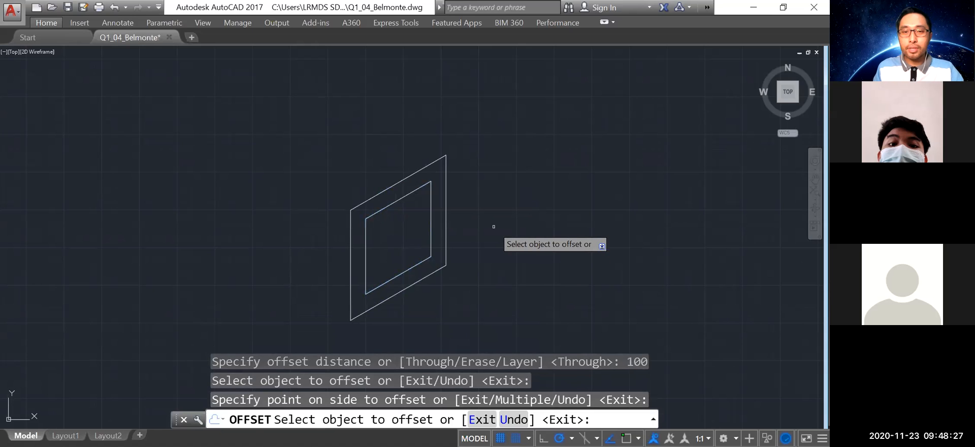
pyautogui.press('Return')
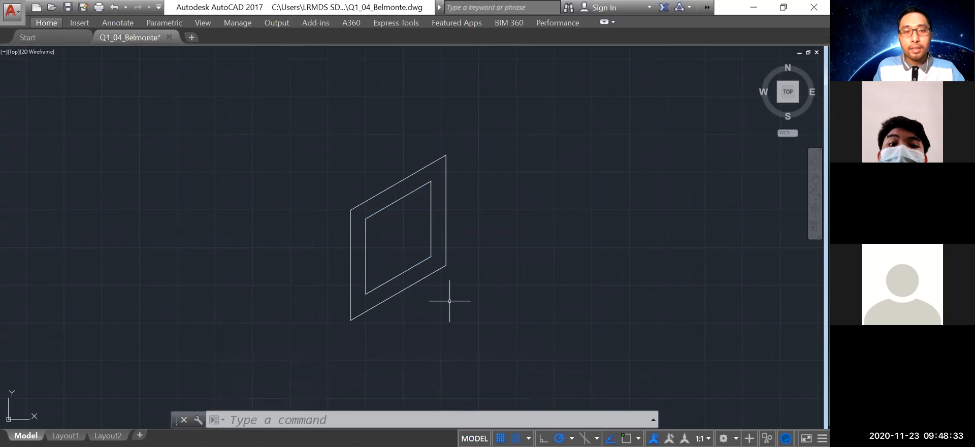
# - Turn on object snap and review which snap modes are enabled
pyautogui.scroll(4, 404, 258)
pyautogui.scroll(-2, 405, 258)
pyautogui.moveTo(403, 250); pyautogui.dragTo(411, 272, button='middle')
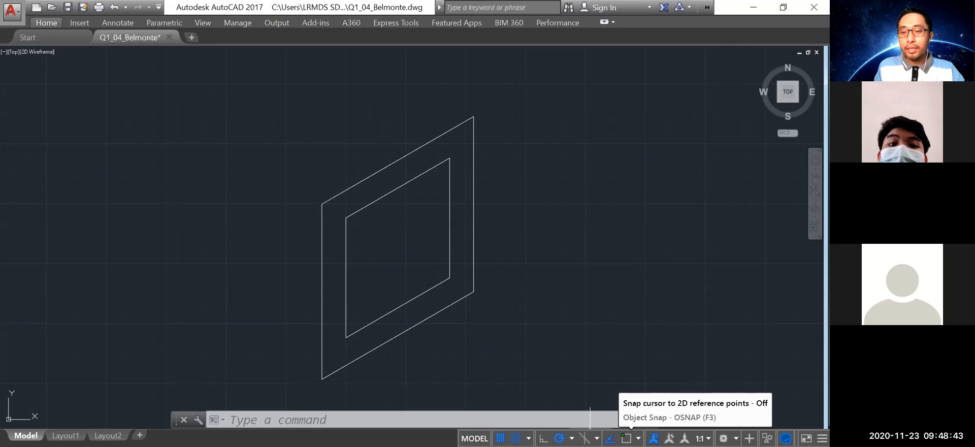
pyautogui.click(627, 438)
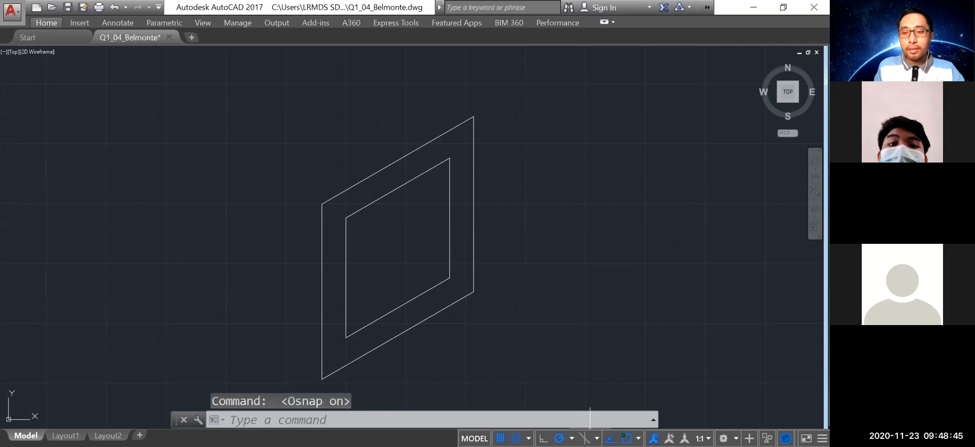
pyautogui.click(639, 438)
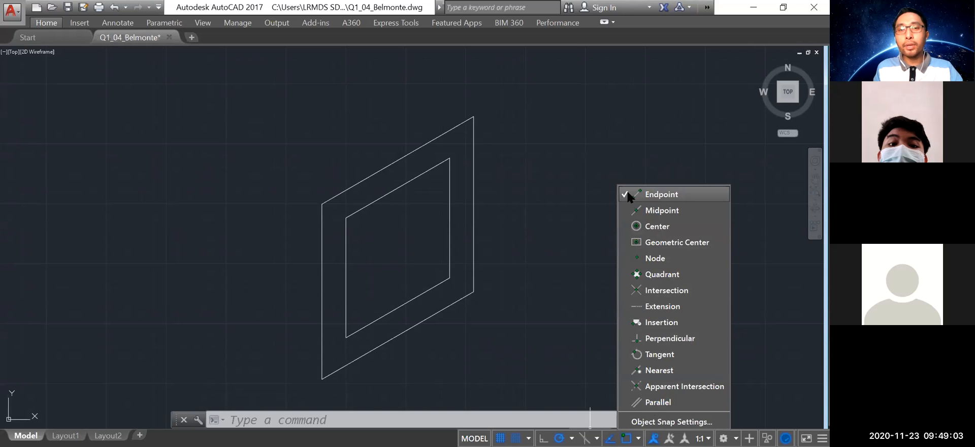
pyautogui.click(561, 247)
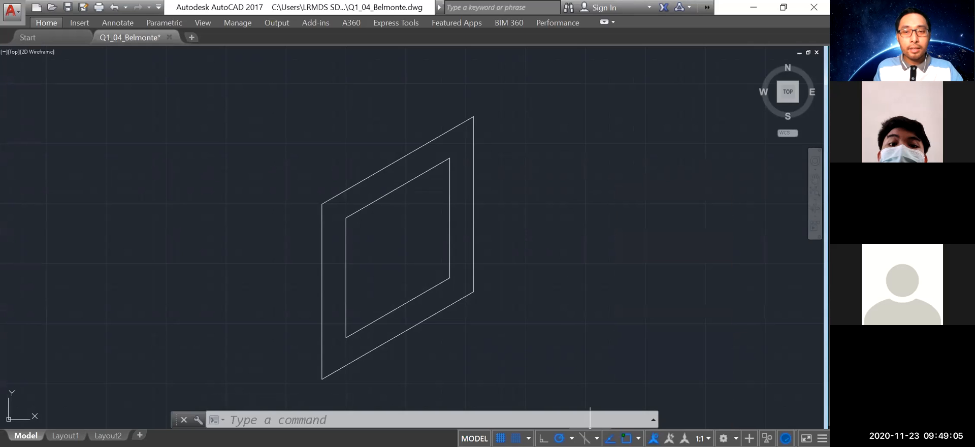
pyautogui.click(535, 220)
pyautogui.click(483, 241)
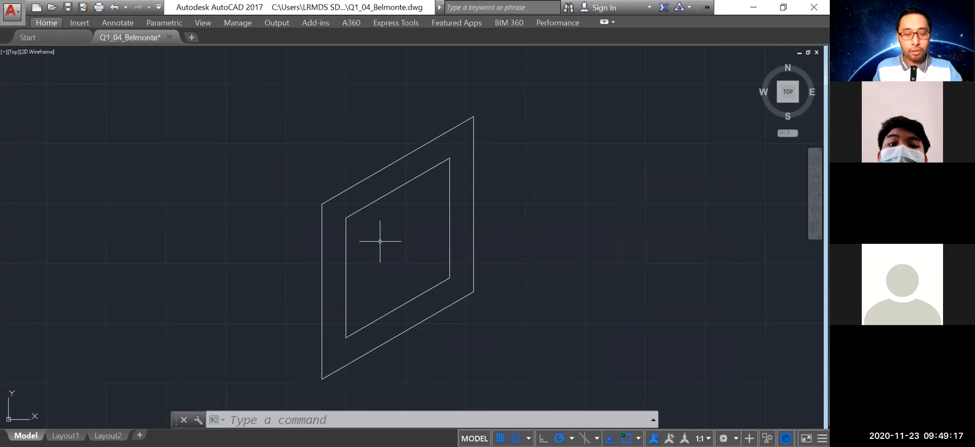
# - Draw a 100-unit line at 330° from the upper-left corner of the inner parallelogram
pyautogui.write('l')
pyautogui.press('Return')
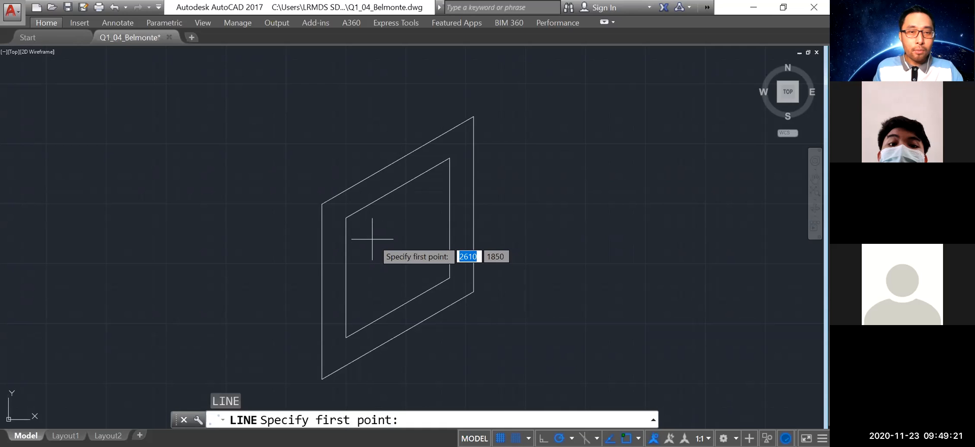
pyautogui.click(346, 217)
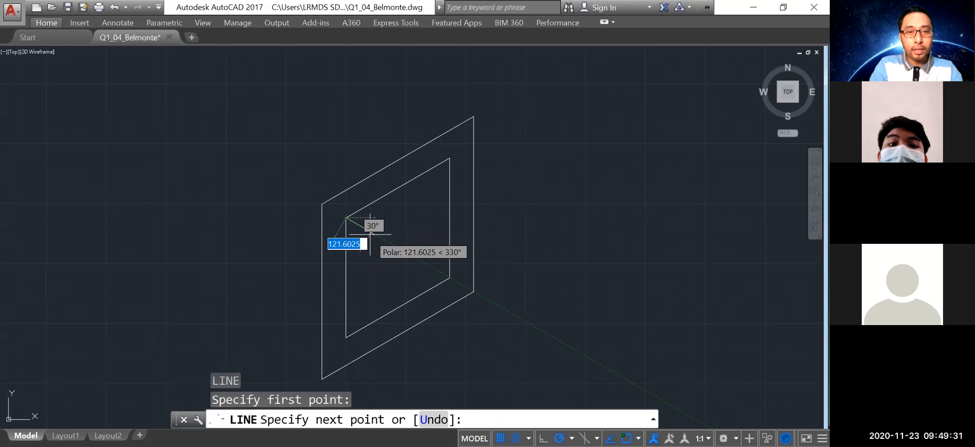
pyautogui.write('100')
pyautogui.press('Return')
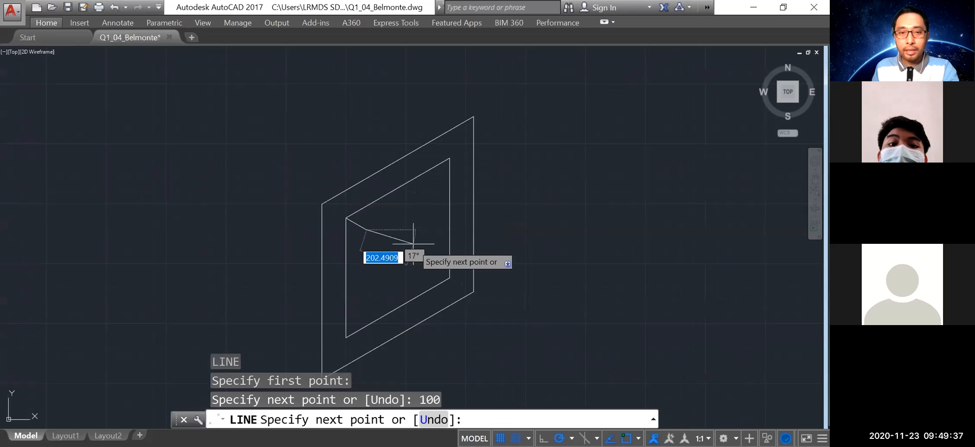
pyautogui.press('Return')
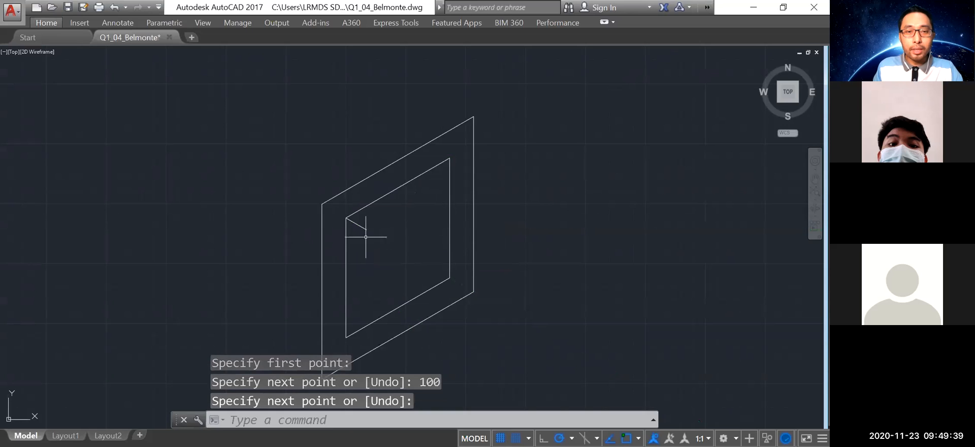
# - Copy the 100-unit depth line from its corner to the upper-right and lower-left corners of the inner parallelogram
pyautogui.write('co')
pyautogui.press('Return')
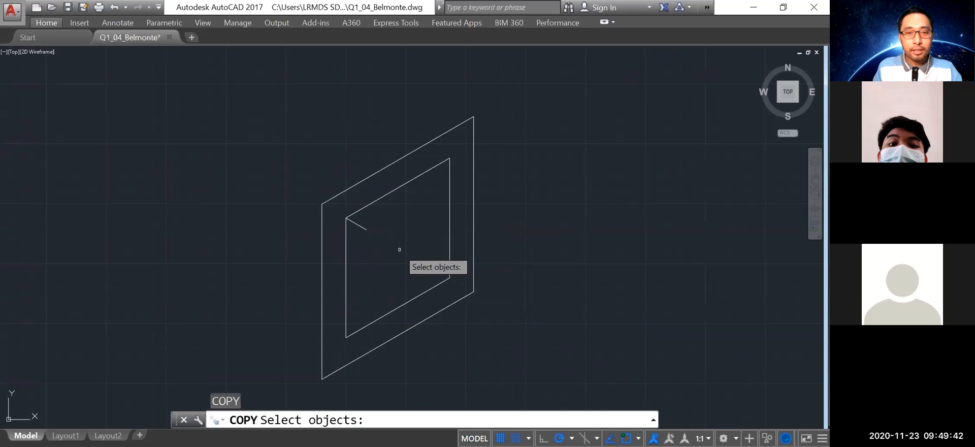
pyautogui.click(360, 226)
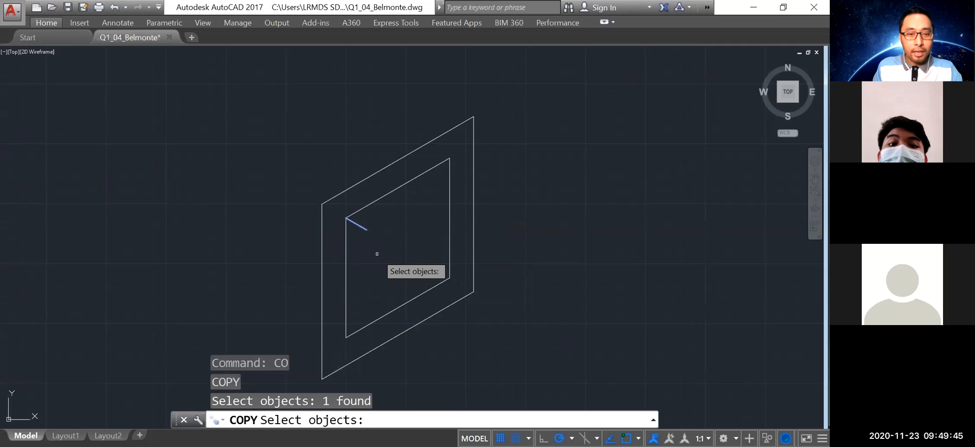
pyautogui.press('Return')
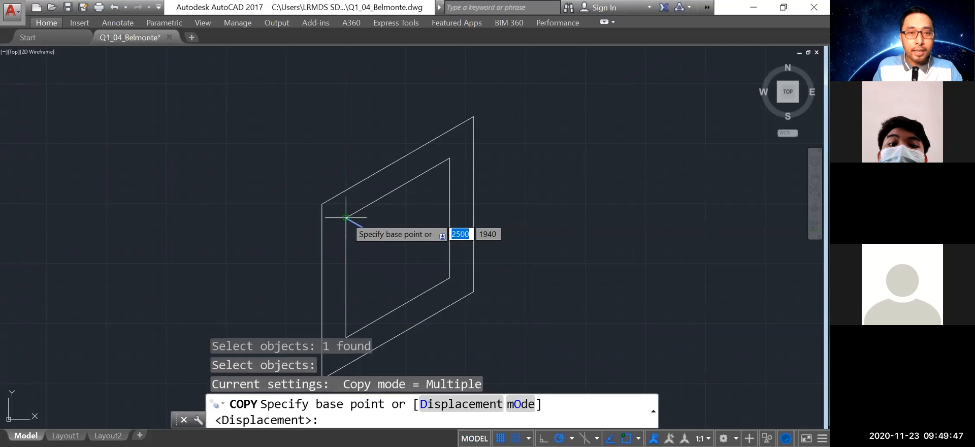
pyautogui.click(347, 217)
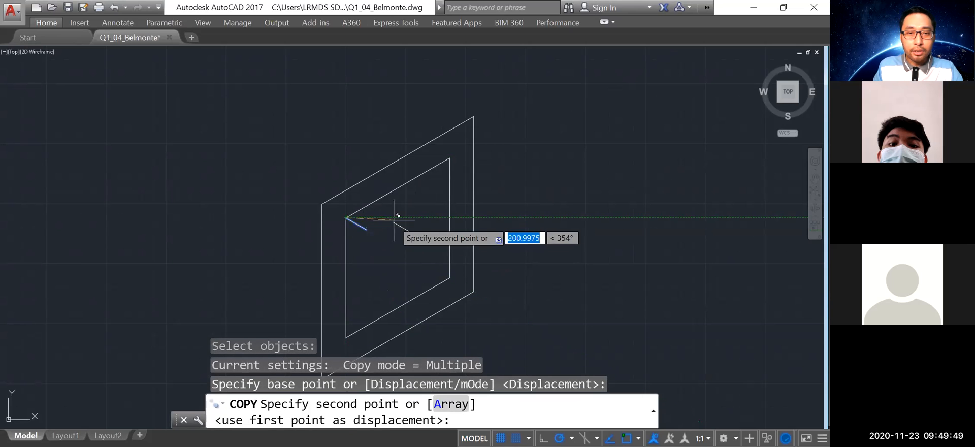
pyautogui.click(450, 158)
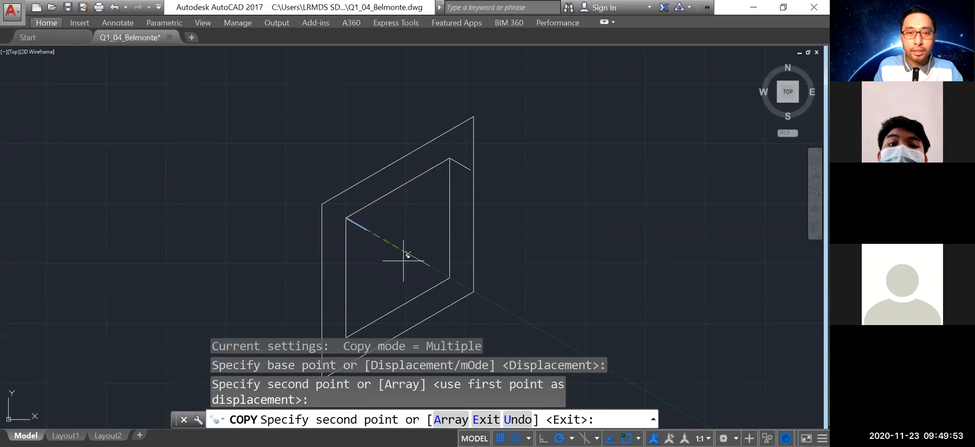
pyautogui.moveTo(357, 331); pyautogui.dragTo(359, 258, button='middle')
pyautogui.click(356, 259)
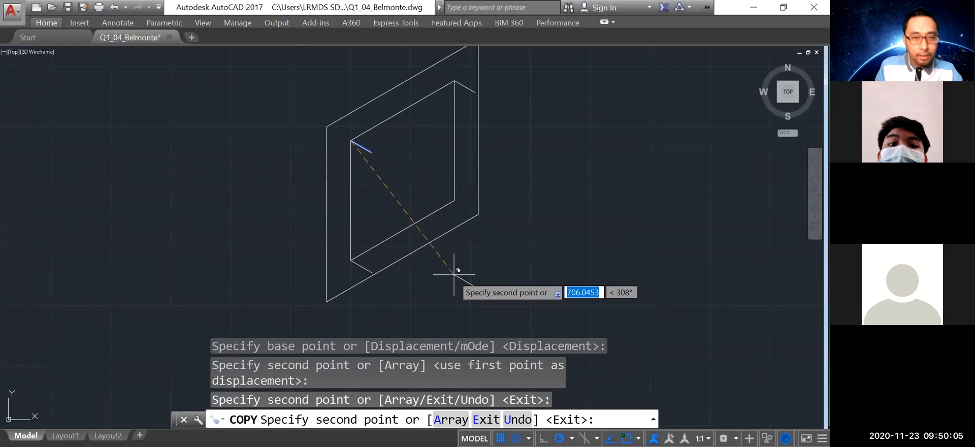
pyautogui.moveTo(355, 224)
pyautogui.mouseDown(button='middle')
pyautogui.moveTo(379, 231)
pyautogui.moveTo(370, 267)
pyautogui.mouseUp(button='middle')
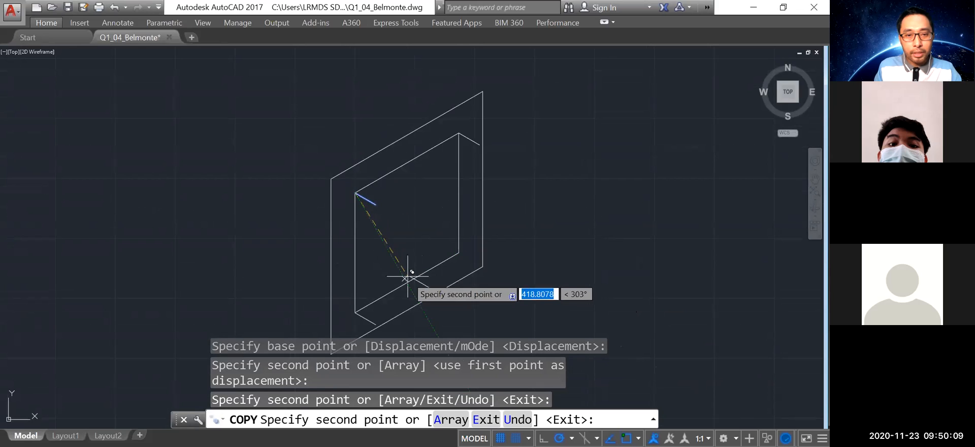
pyautogui.moveTo(408, 279); pyautogui.dragTo(389, 247, button='middle')
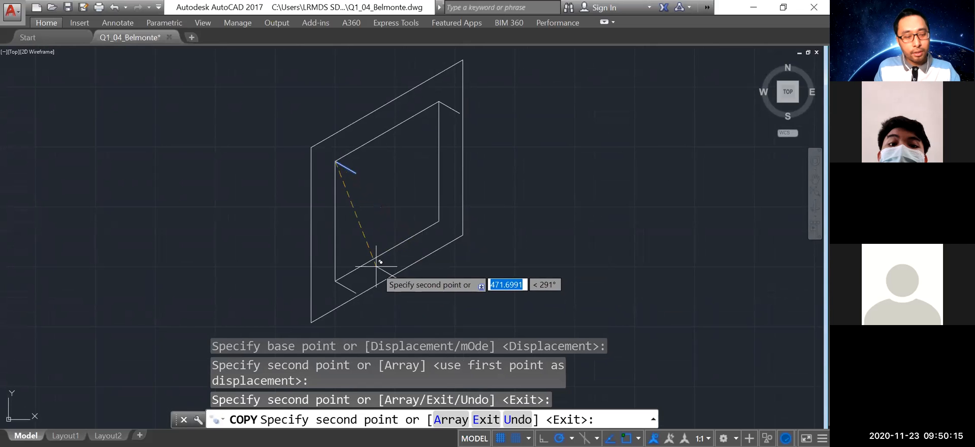
pyautogui.press('Escape')
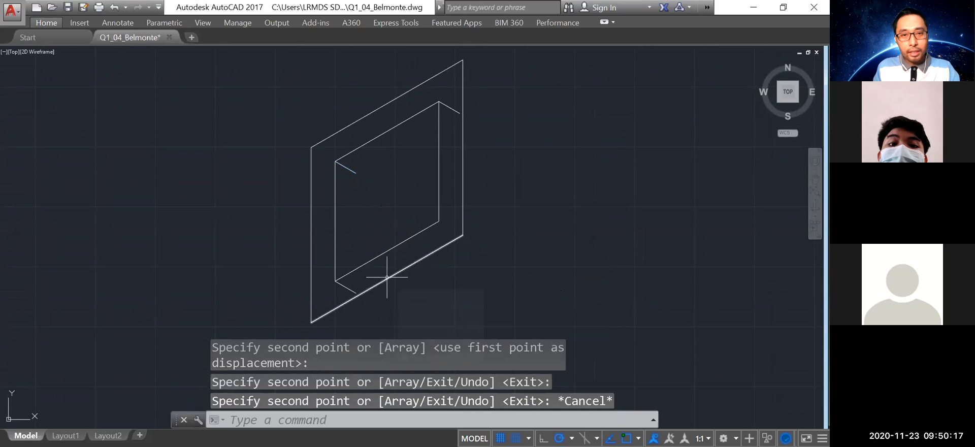
# - Undo the copies and the 100-unit line, and draw a 50-unit line at 330° from the inner parallelogram's upper-left corner
pyautogui.hotkey('ctrl', 'z')
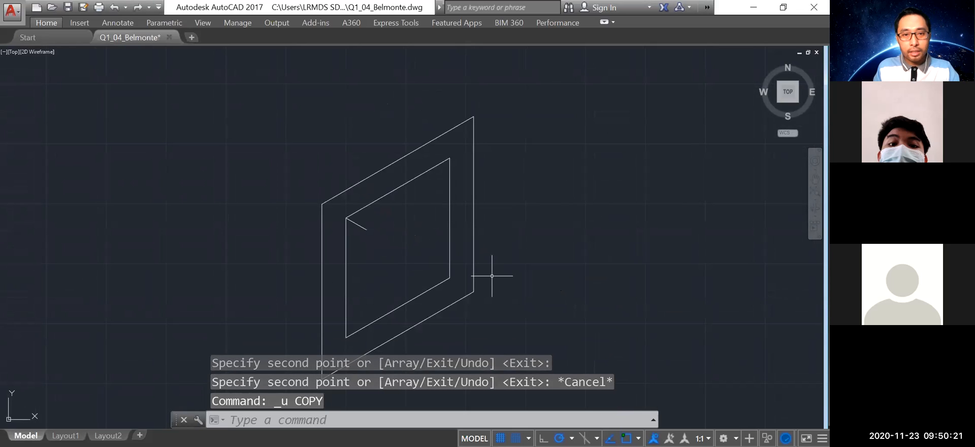
pyautogui.hotkey('ctrl', 'z')
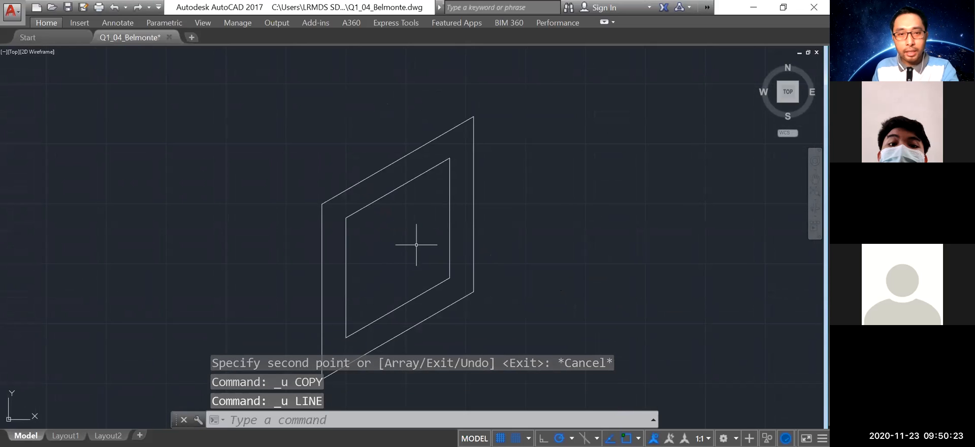
pyautogui.write('l')
pyautogui.press('Return')
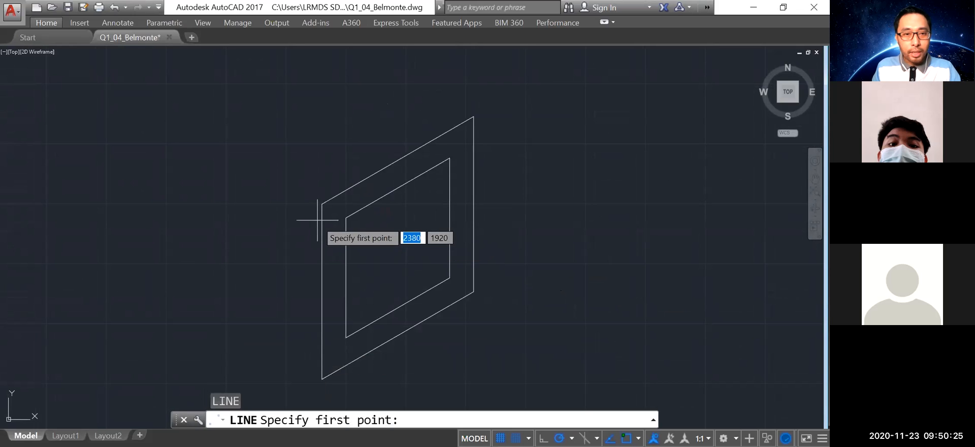
pyautogui.click(346, 217)
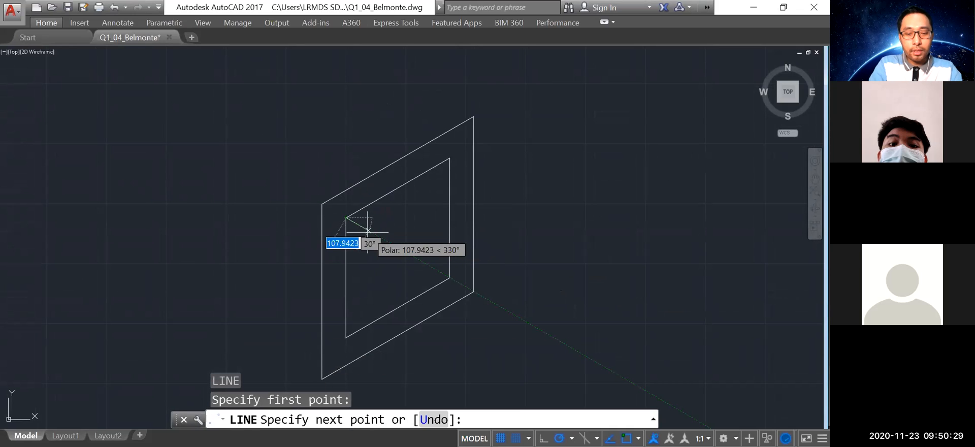
pyautogui.write('50')
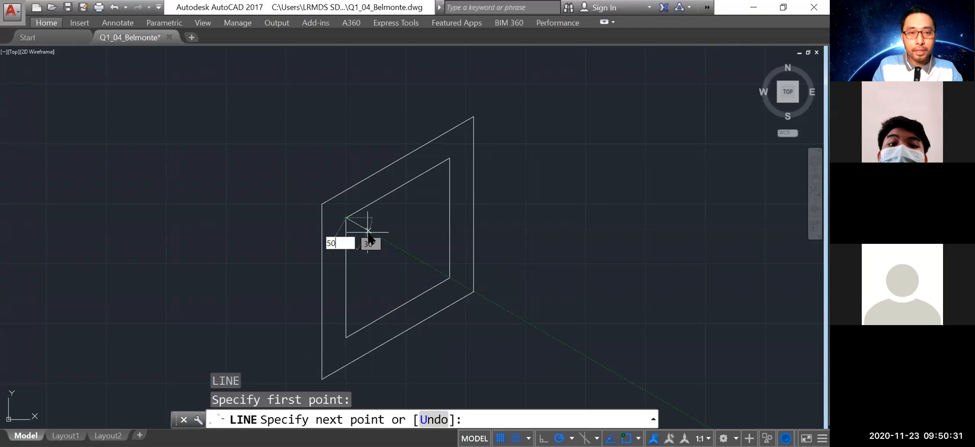
pyautogui.press('Return')
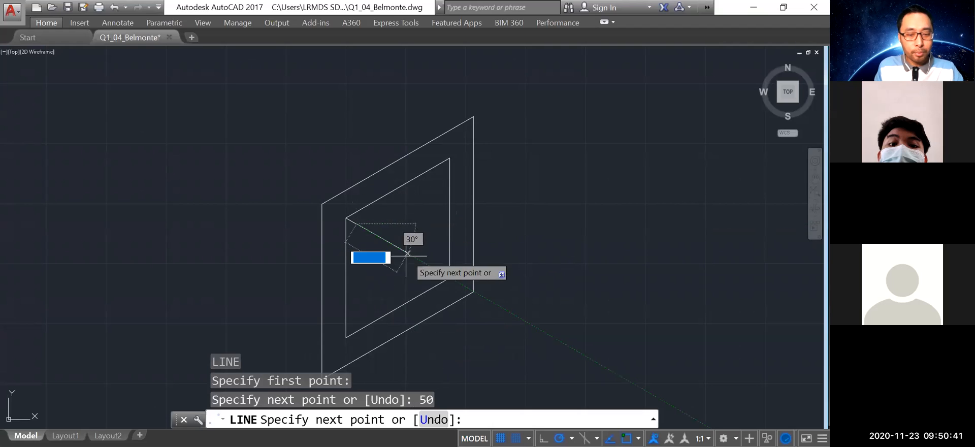
pyautogui.press('Return')
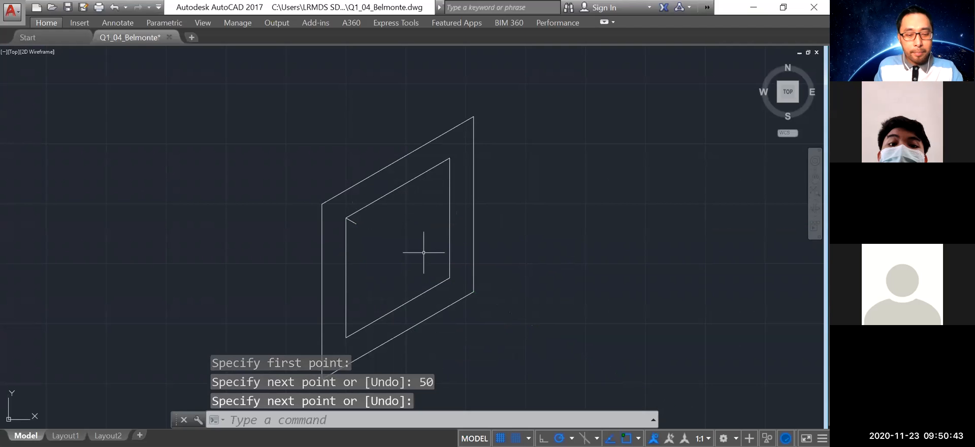
# - Copy the 50-unit depth line from its corner to the upper-right and lower-left corners of the inner parallelogram
pyautogui.write('CO')
pyautogui.press('Return')
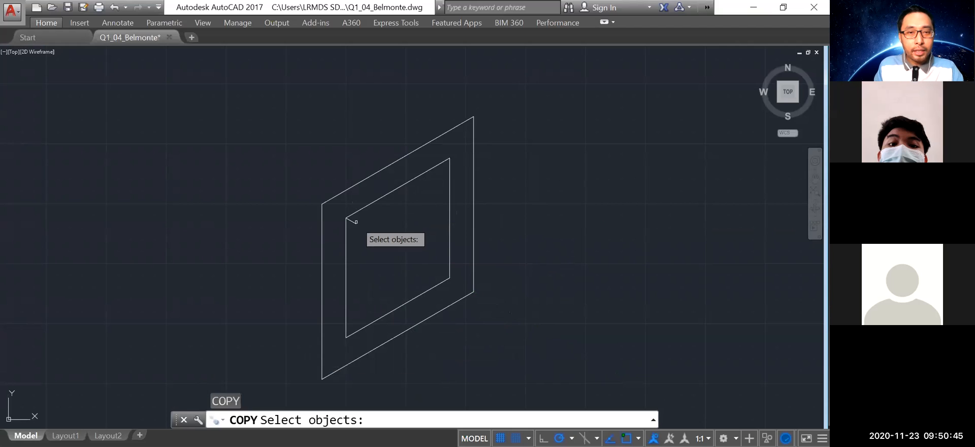
pyautogui.click(350, 221)
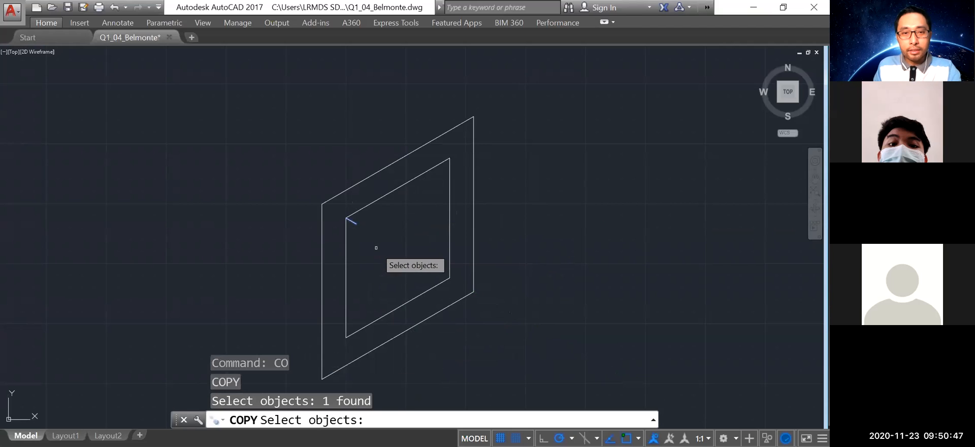
pyautogui.press('Return')
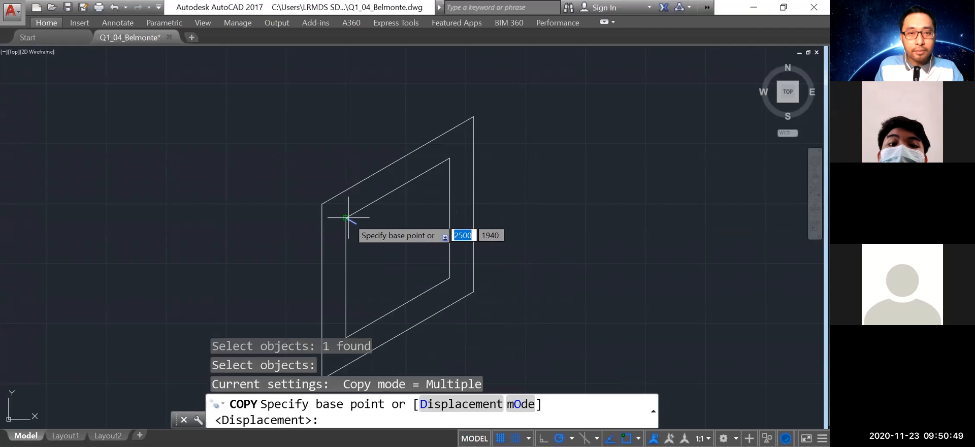
pyautogui.click(350, 225)
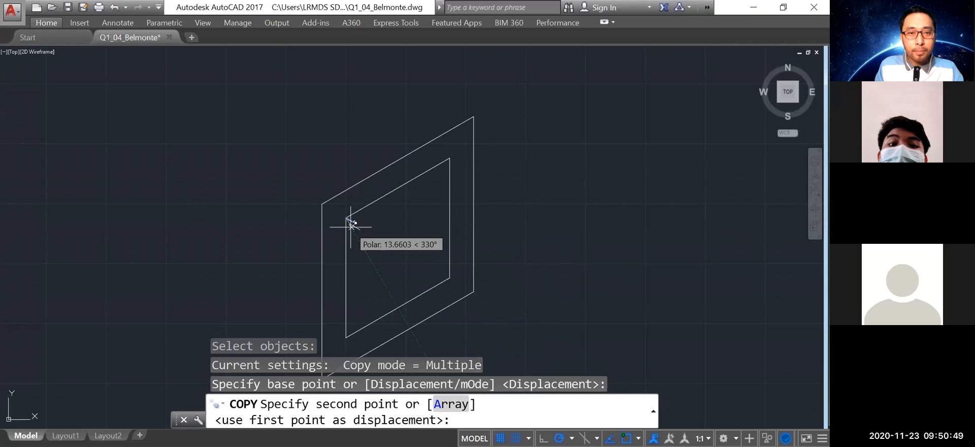
pyautogui.click(450, 159)
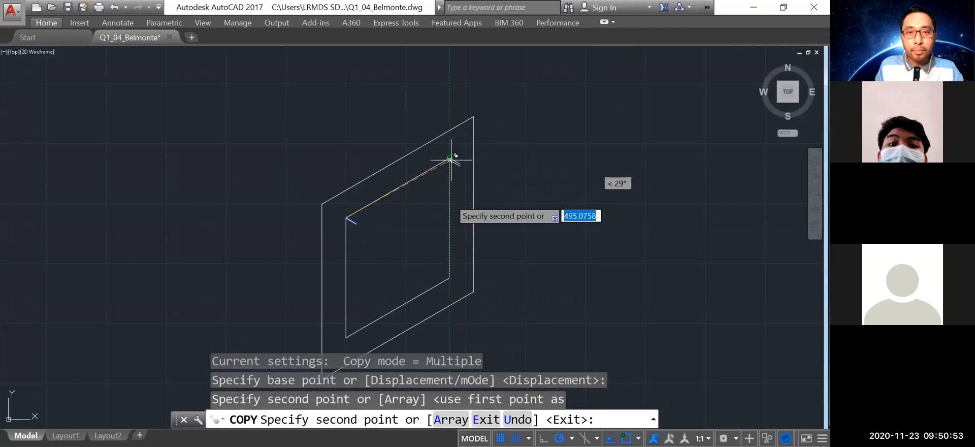
pyautogui.moveTo(306, 324); pyautogui.dragTo(321, 253, button='middle')
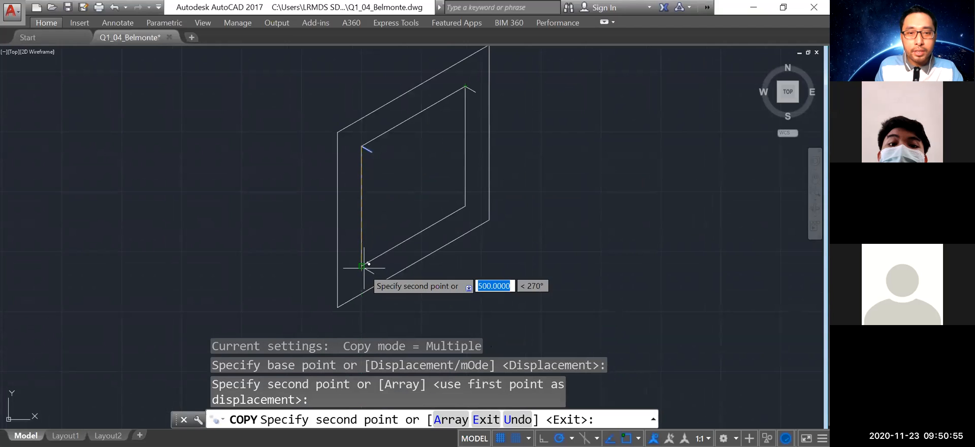
pyautogui.click(363, 266)
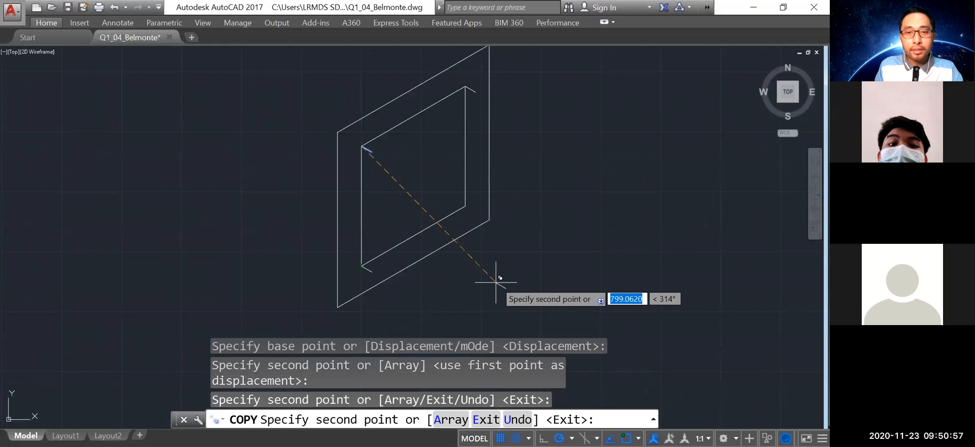
pyautogui.press('Return')
pyautogui.moveTo(496, 270); pyautogui.dragTo(474, 289, button='middle')
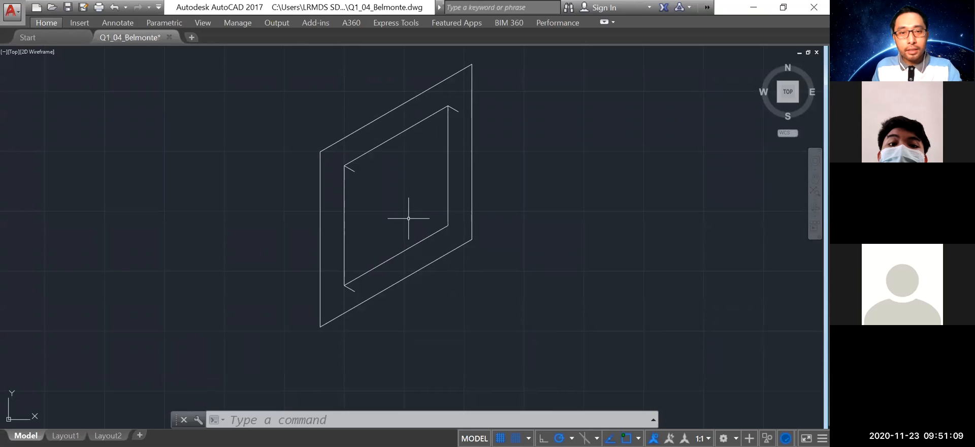
pyautogui.write('o')
pyautogui.press('Return')
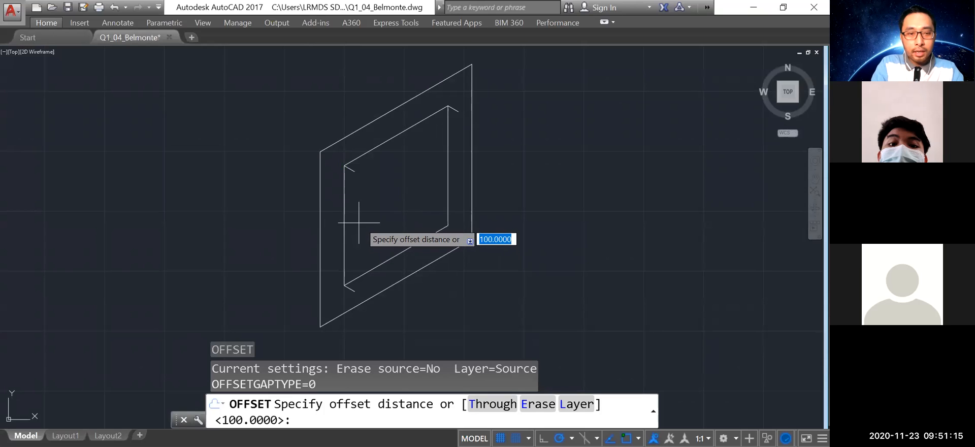
pyautogui.press('Escape')
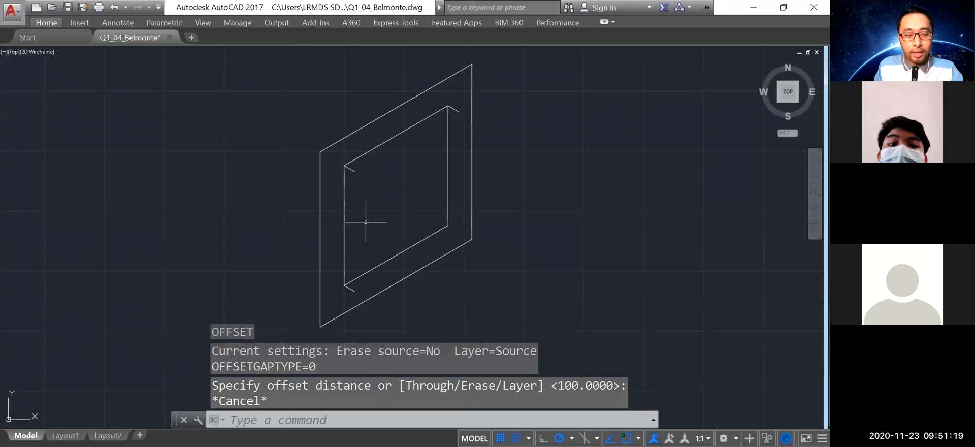
# - Copy the inner parallelogram from its upper-left corner to the free end of the 50-unit depth line there
pyautogui.write('co')
pyautogui.press('Return')
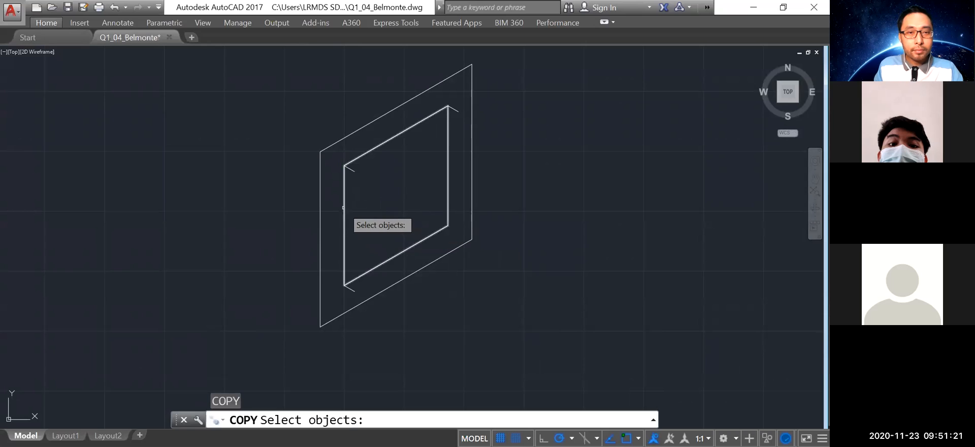
pyautogui.click(343, 208)
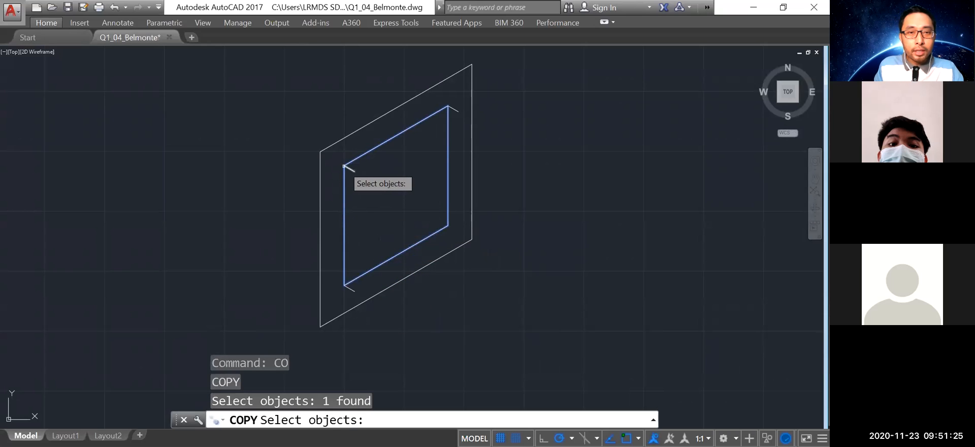
pyautogui.press('Return')
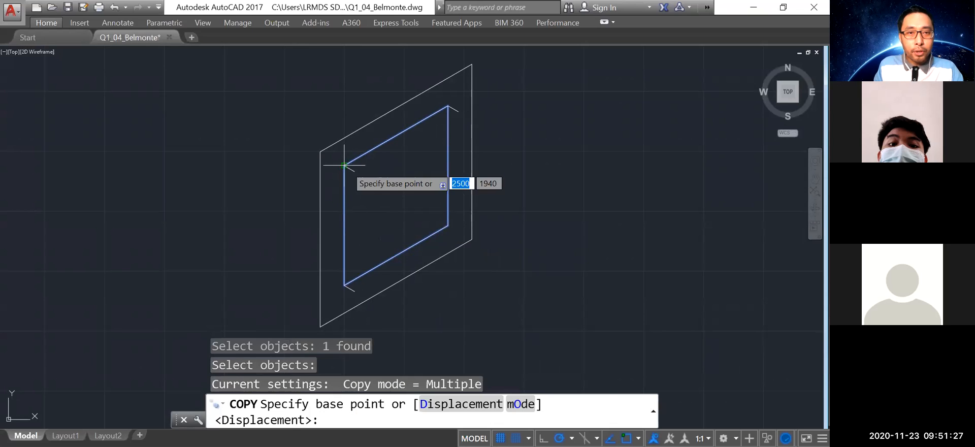
pyautogui.click(344, 165)
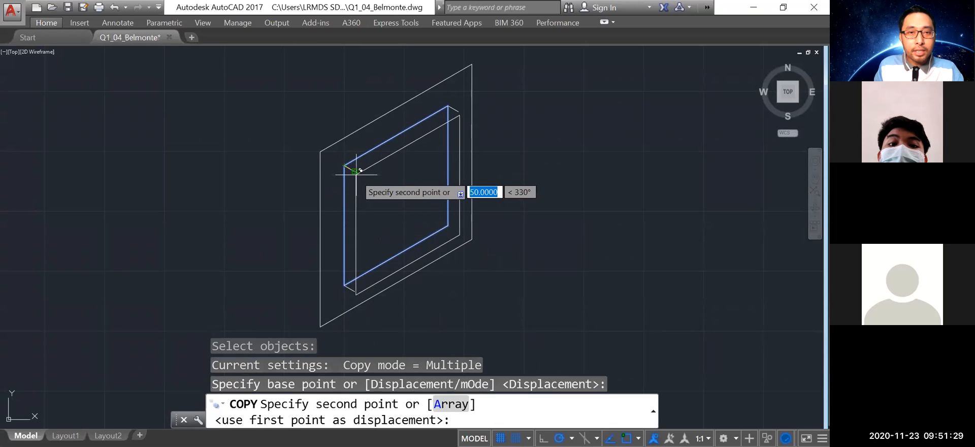
pyautogui.click(354, 173)
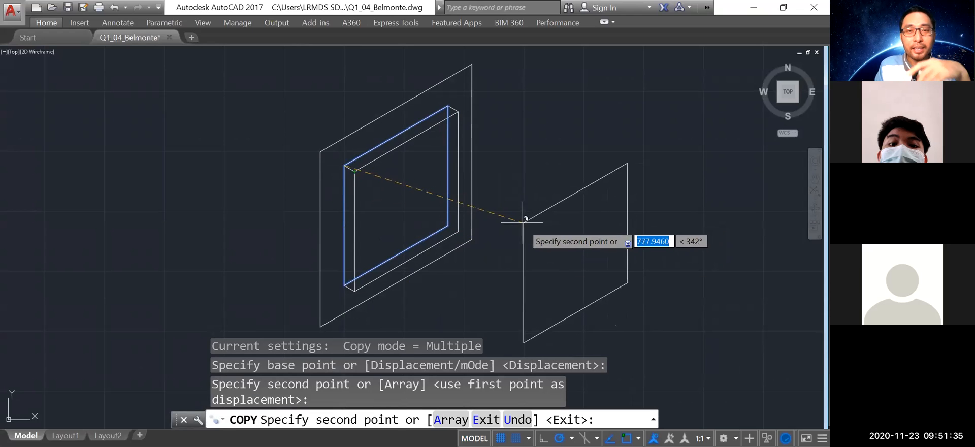
pyautogui.press('Escape')
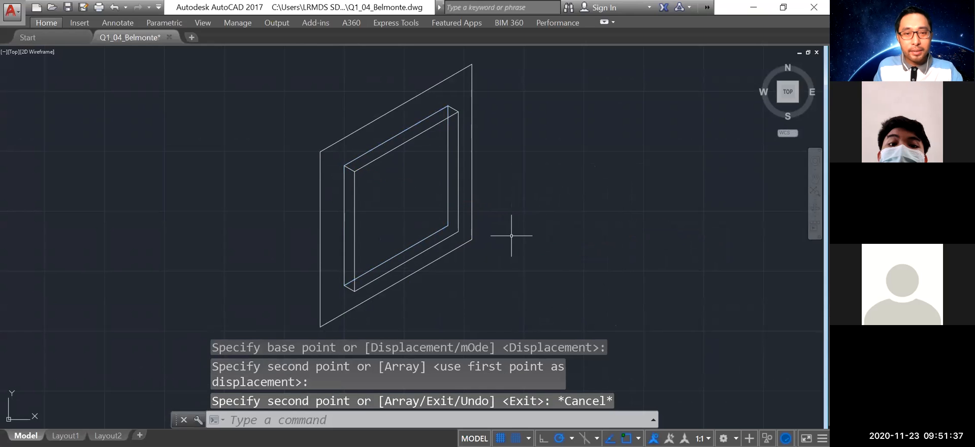
# - Delete the shifted copy of the inner parallelogram
pyautogui.moveTo(510, 239)
pyautogui.mouseDown(button='middle')
pyautogui.moveTo(504, 273)
pyautogui.moveTo(505, 259)
pyautogui.mouseUp(button='middle')
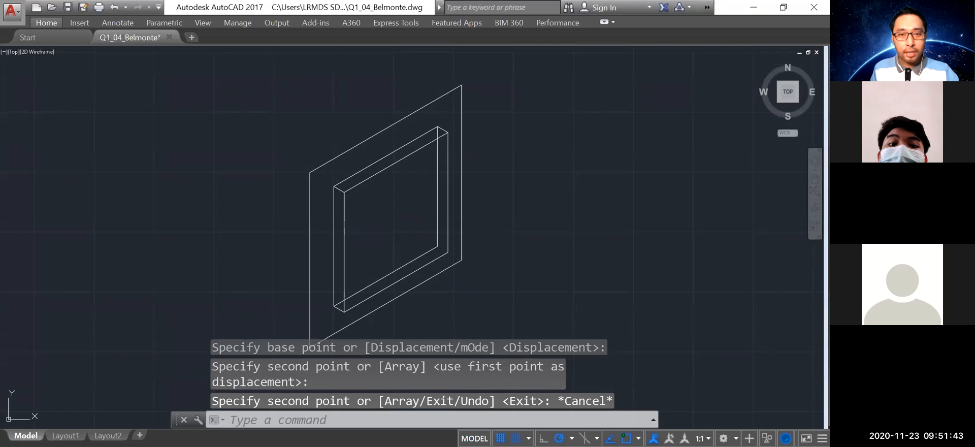
pyautogui.moveTo(411, 299)
pyautogui.mouseDown(button='middle')
pyautogui.moveTo(376, 244)
pyautogui.moveTo(391, 289)
pyautogui.mouseUp(button='middle')
pyautogui.click(346, 233)
pyautogui.press('Delete')
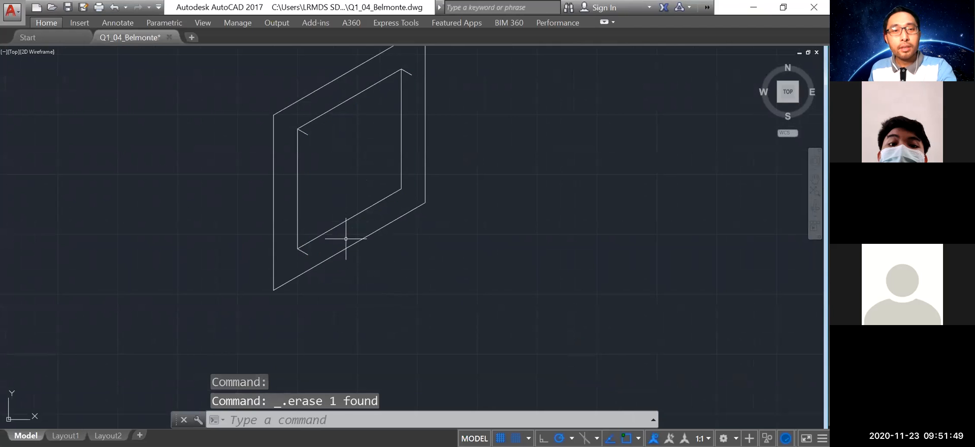
# - Undo the recent edits back to the two nested parallelograms, removing the 50-unit depth line and its copies
pyautogui.moveTo(304, 258); pyautogui.dragTo(315, 322, button='middle')
pyautogui.click(313, 320)
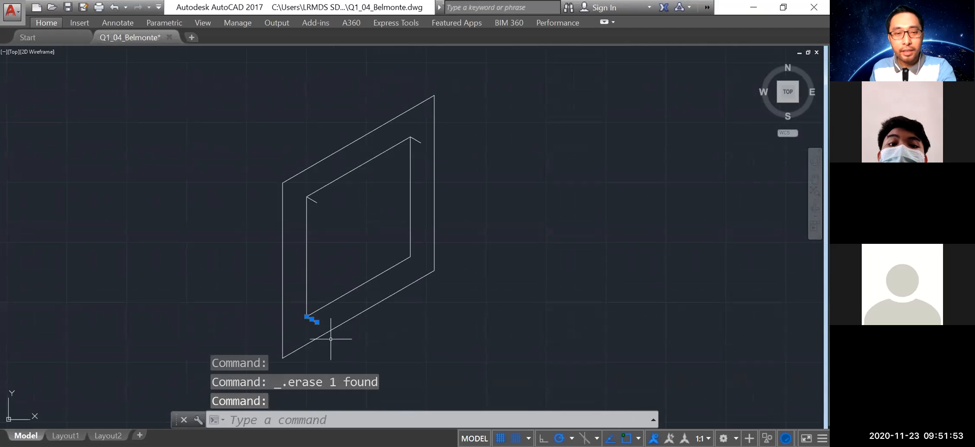
pyautogui.hotkey('ctrl', 'z')
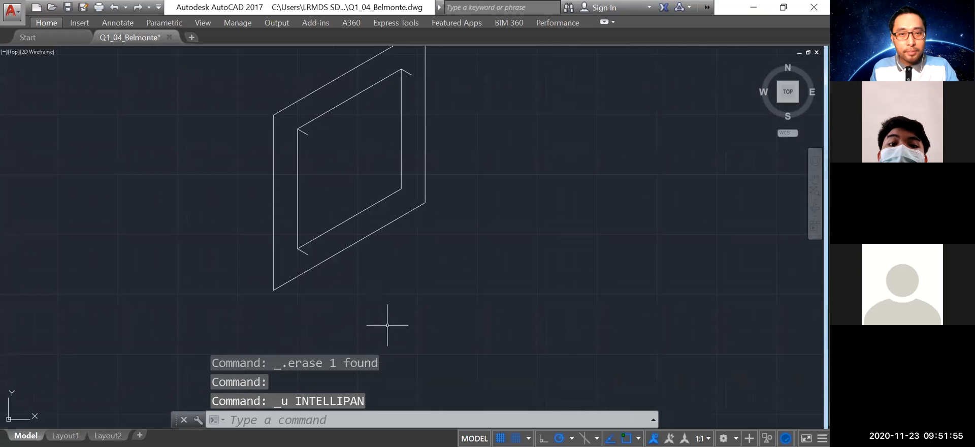
pyautogui.hotkey('ctrl', 'z')
pyautogui.hotkey('ctrl', 'z')
pyautogui.hotkey('ctrl', 'z')
pyautogui.hotkey('ctrl', 'z')
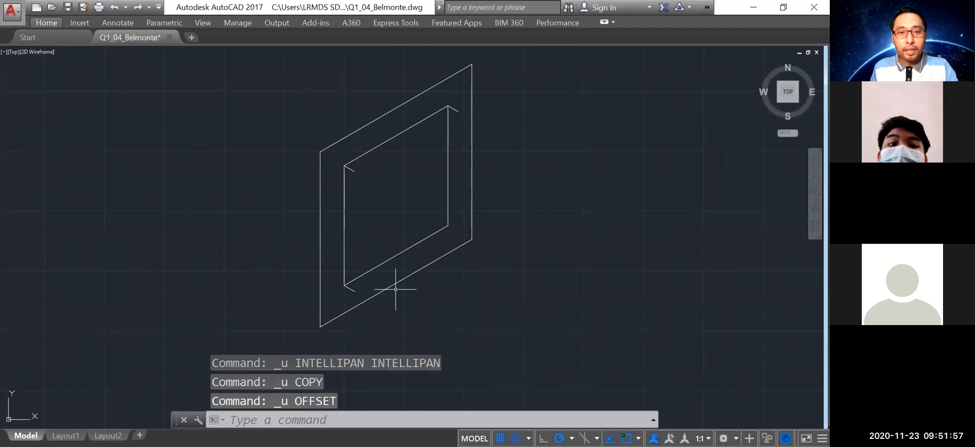
pyautogui.hotkey('ctrl', 'z')
pyautogui.hotkey('ctrl', 'z')
pyautogui.hotkey('ctrl', 'z')
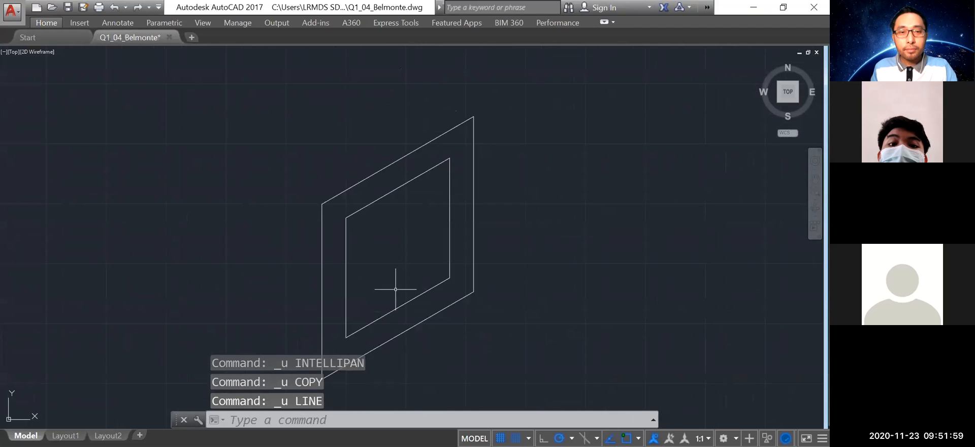
# - Draw a 150-unit line at 330° from the inner parallelogram's upper-left corner
pyautogui.moveTo(461, 307)
pyautogui.mouseDown(button='middle')
pyautogui.moveTo(432, 271)
pyautogui.moveTo(436, 279)
pyautogui.mouseUp(button='middle')
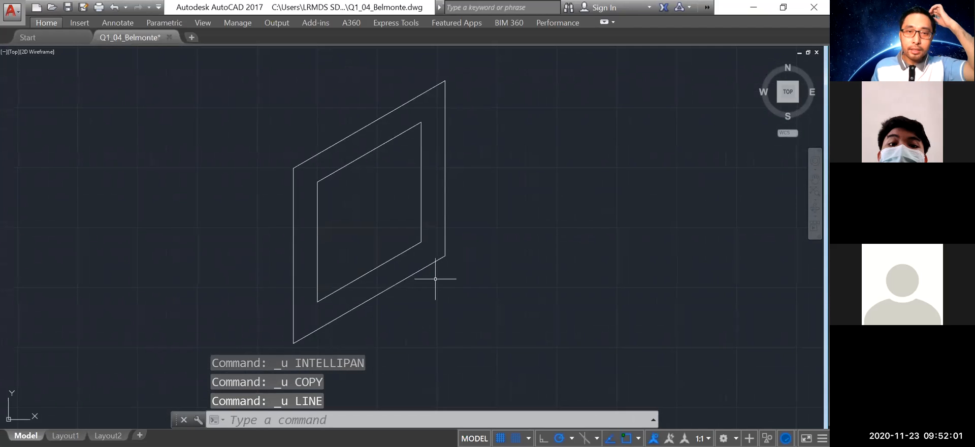
pyautogui.moveTo(378, 230); pyautogui.dragTo(388, 255, button='middle')
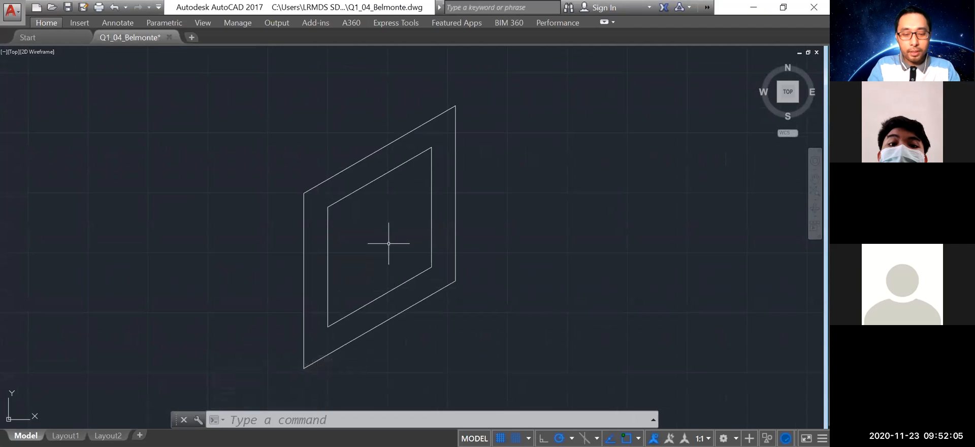
pyautogui.write('l')
pyautogui.press('Return')
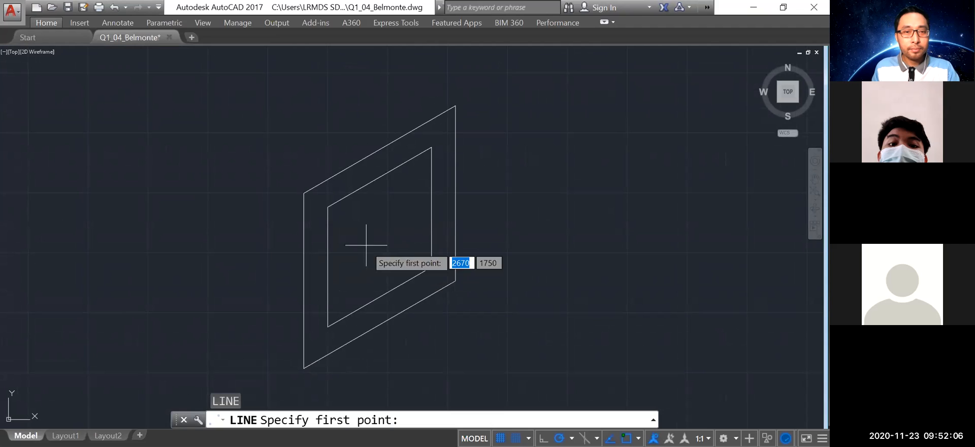
pyautogui.click(328, 206)
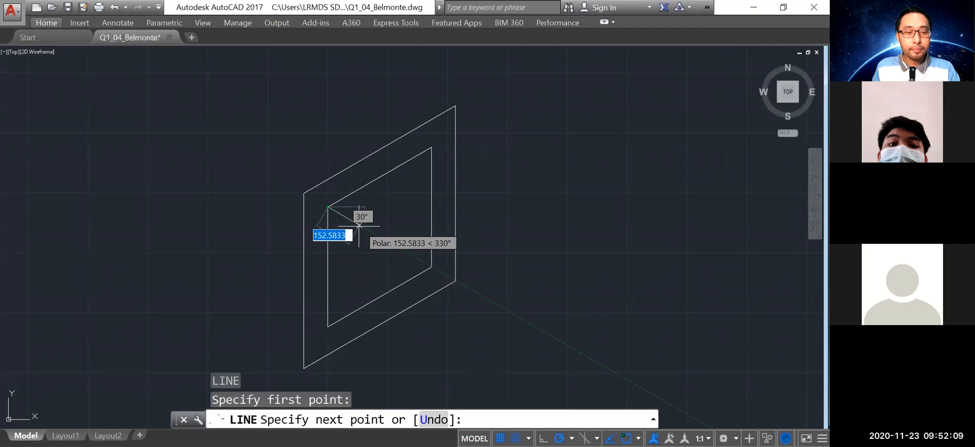
pyautogui.write('150')
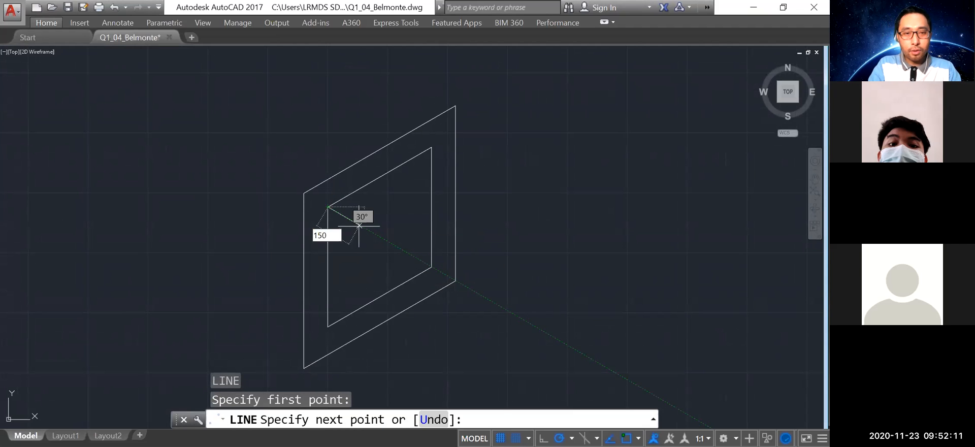
pyautogui.press('Return')
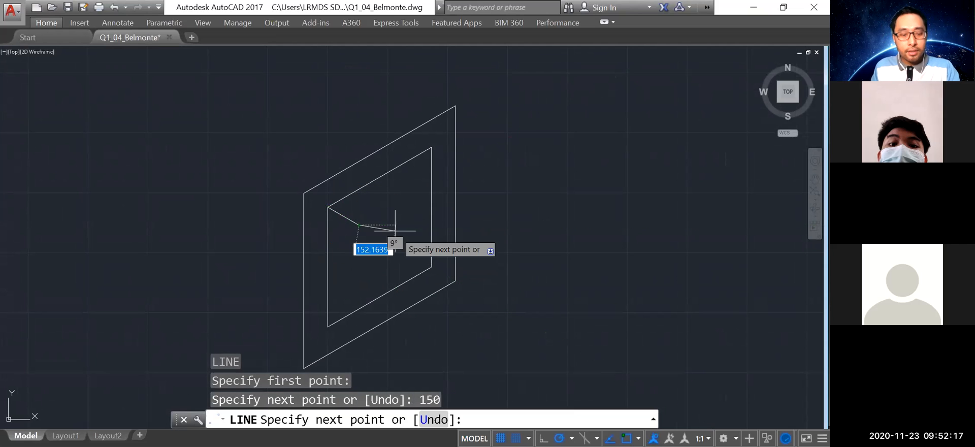
pyautogui.press('Return')
# - Copy the 150-unit depth line from its corner to the upper-right and lower-left corners of the inner parallelogram
pyautogui.write('co')
pyautogui.press('Return')
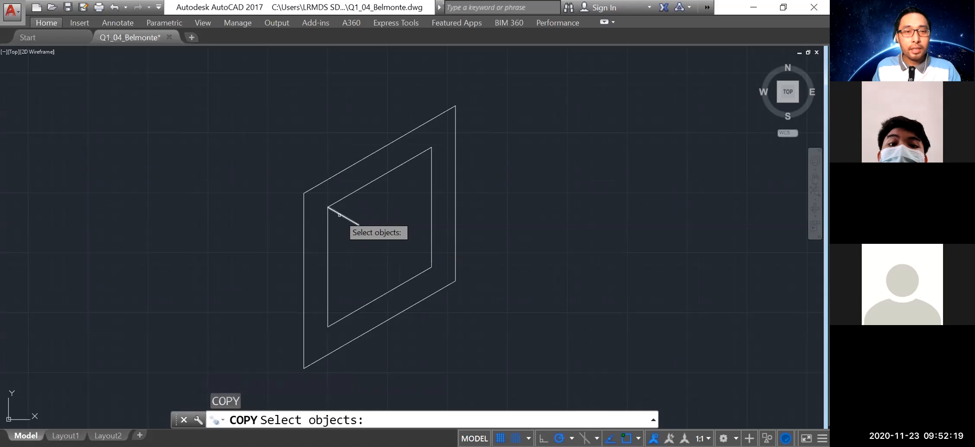
pyautogui.click(343, 214)
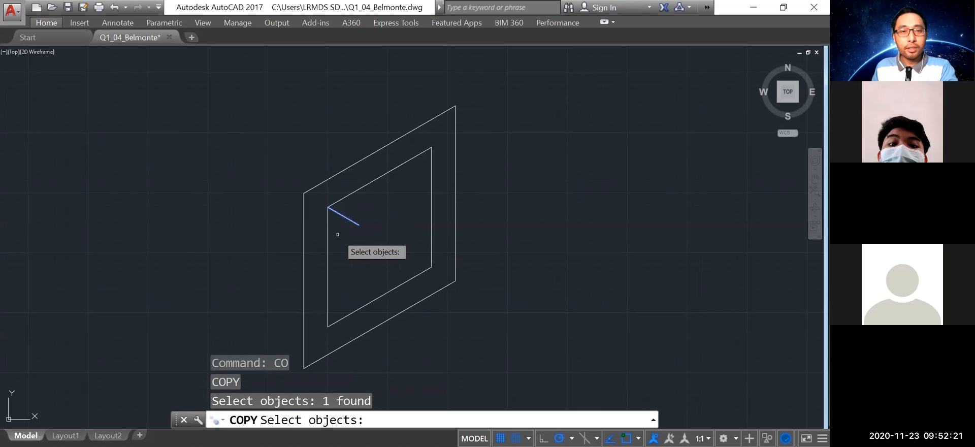
pyautogui.press('Return')
pyautogui.click(328, 208)
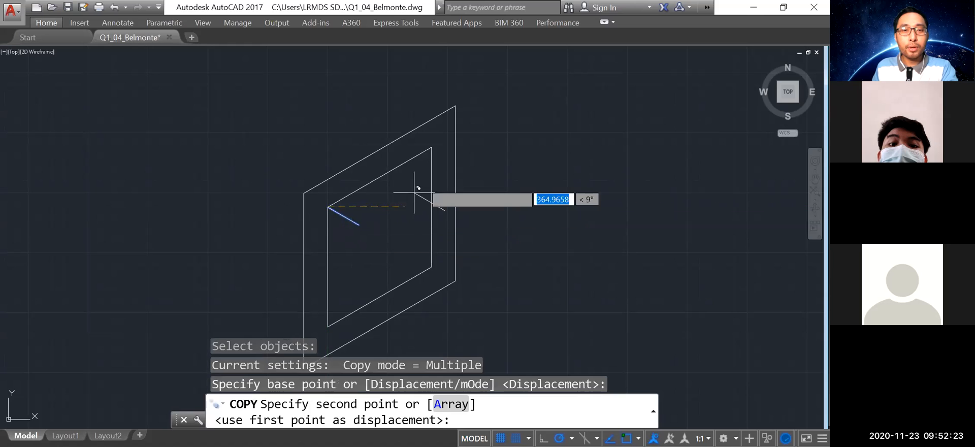
pyautogui.click(428, 155)
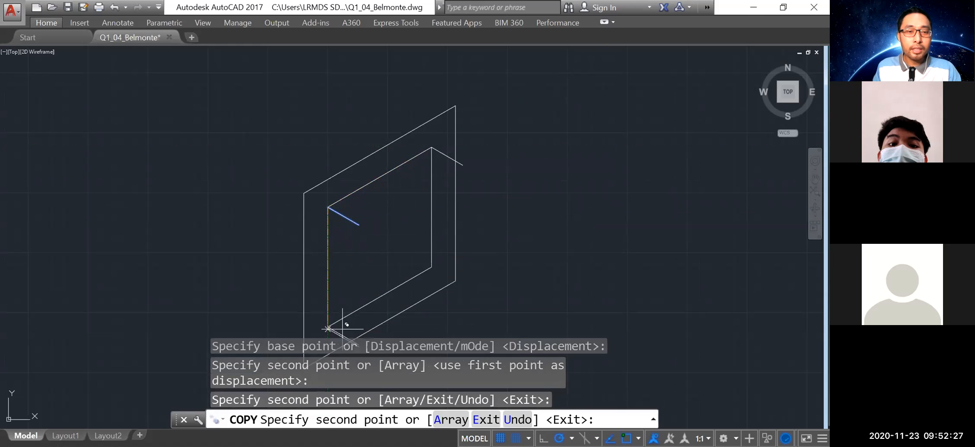
pyautogui.press('Return')
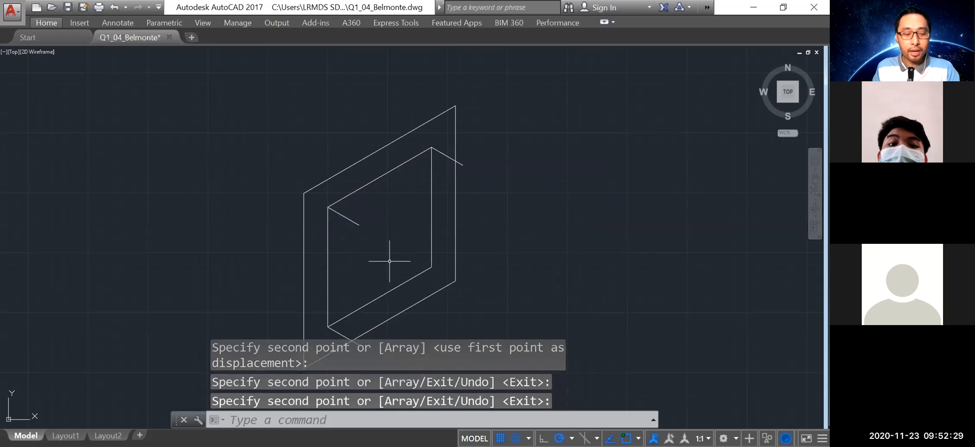
# - Copy the inner parallelogram from its upper-left corner to the free end of the 150-unit depth line there
pyautogui.write('CO')
pyautogui.press('Return')
pyautogui.click(329, 262)
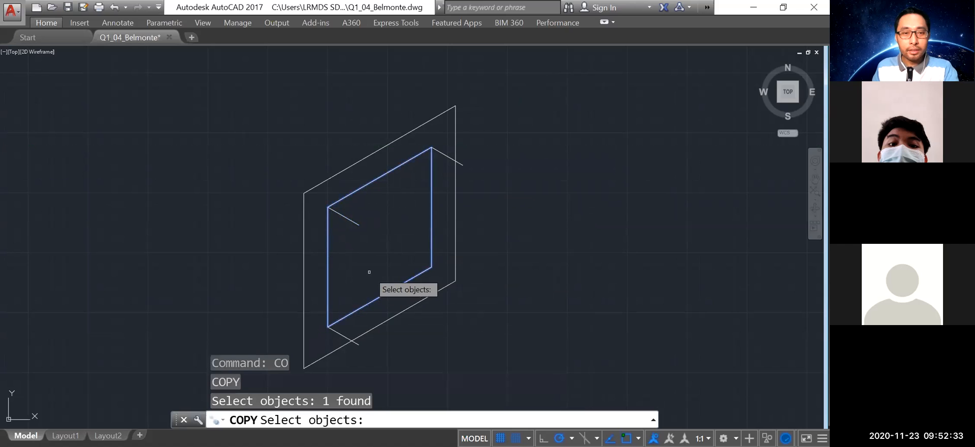
pyautogui.press('Return')
pyautogui.click(328, 207)
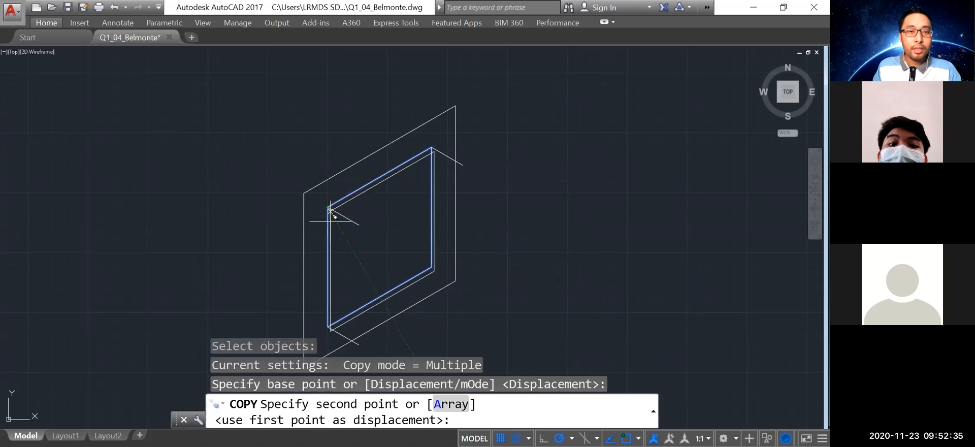
pyautogui.click(358, 224)
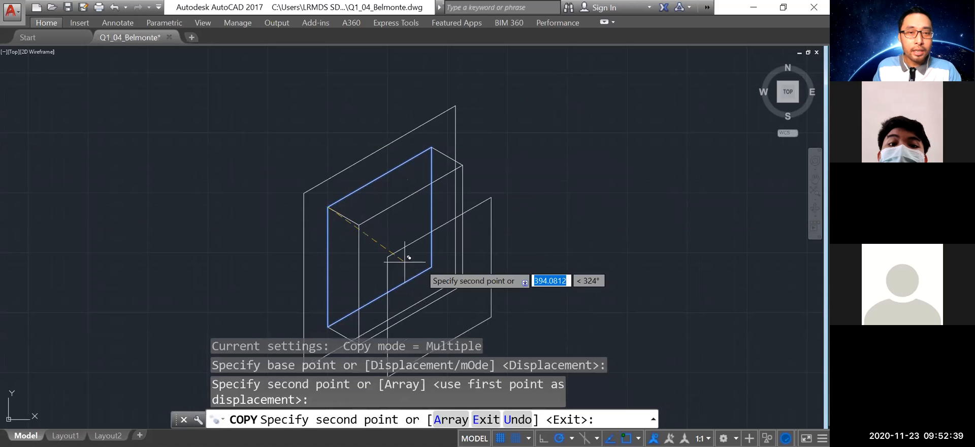
pyautogui.press('Return')
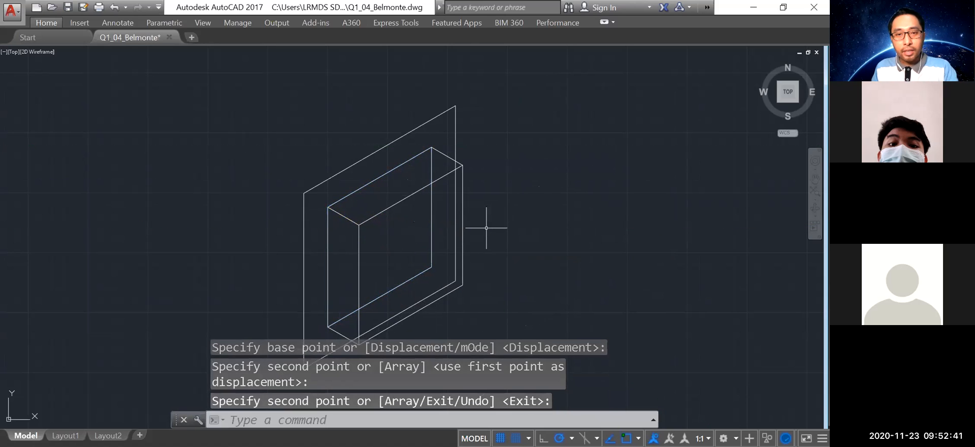
# - With all objects as cutting edges, trim away the hidden right vertical edge of the rear inner parallelogram
pyautogui.scroll(-2, 486, 228)
pyautogui.moveTo(486, 227); pyautogui.dragTo(415, 193, button='middle')
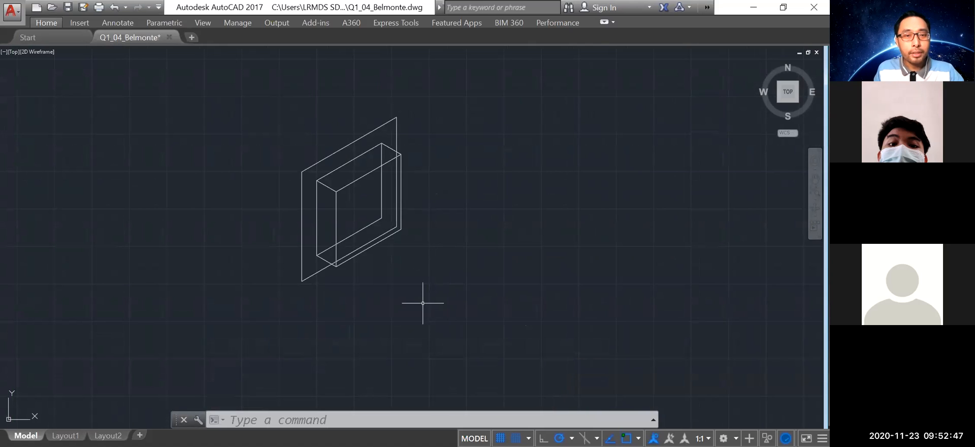
pyautogui.moveTo(373, 288)
pyautogui.mouseDown(button='middle')
pyautogui.moveTo(367, 314)
pyautogui.moveTo(325, 311)
pyautogui.moveTo(330, 365)
pyautogui.mouseUp(button='middle')
pyautogui.scroll(2, 320, 331)
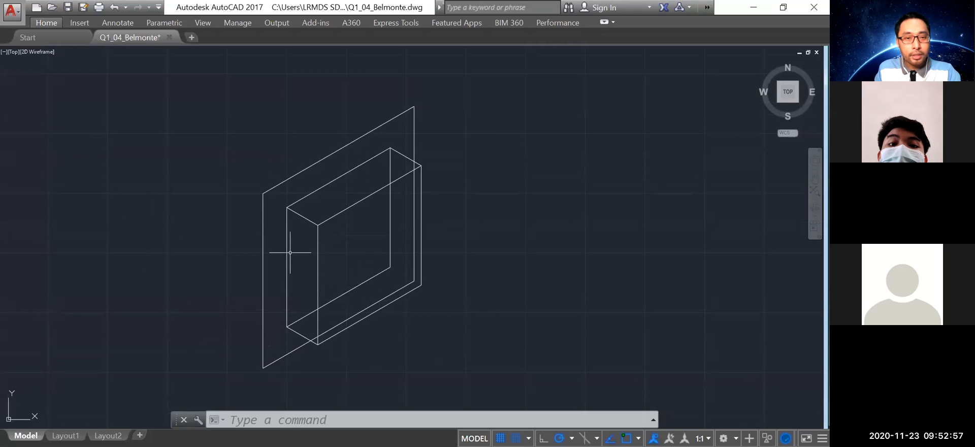
pyautogui.write('tr')
pyautogui.press('Return')
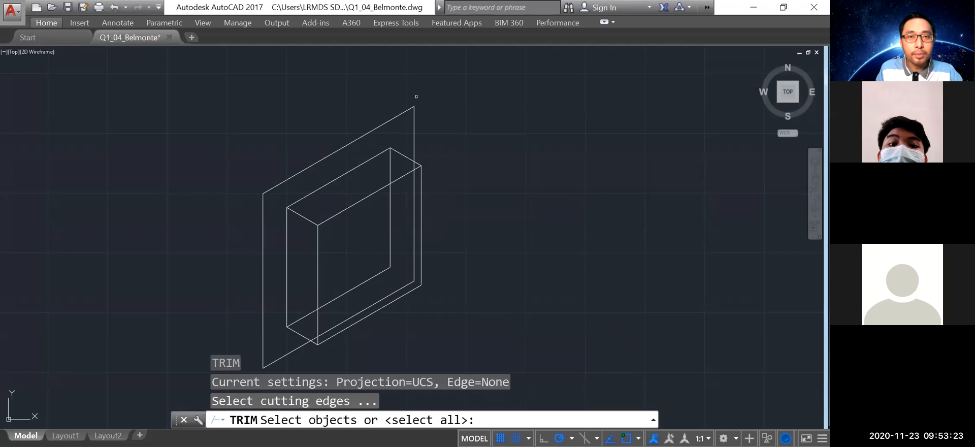
pyautogui.click(449, 98)
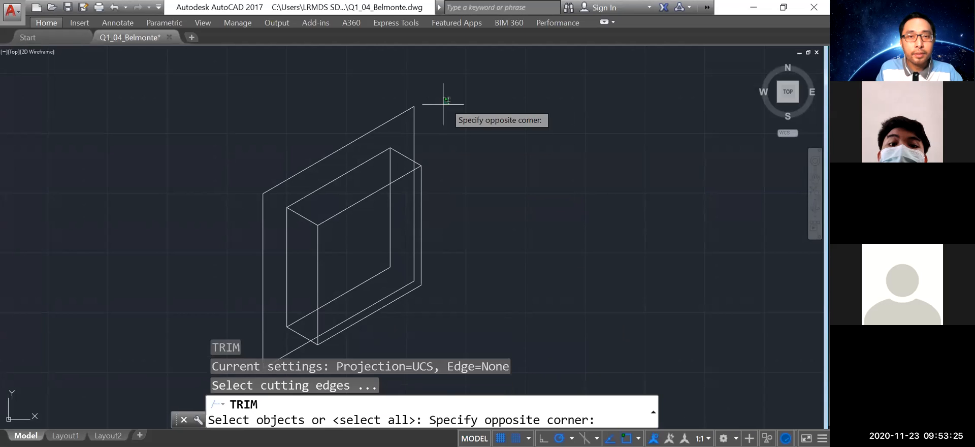
pyautogui.click(215, 385)
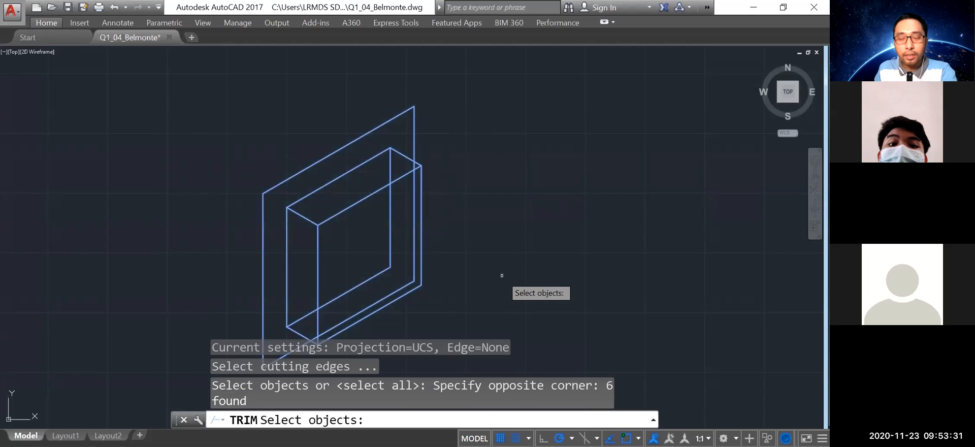
pyautogui.press('Return')
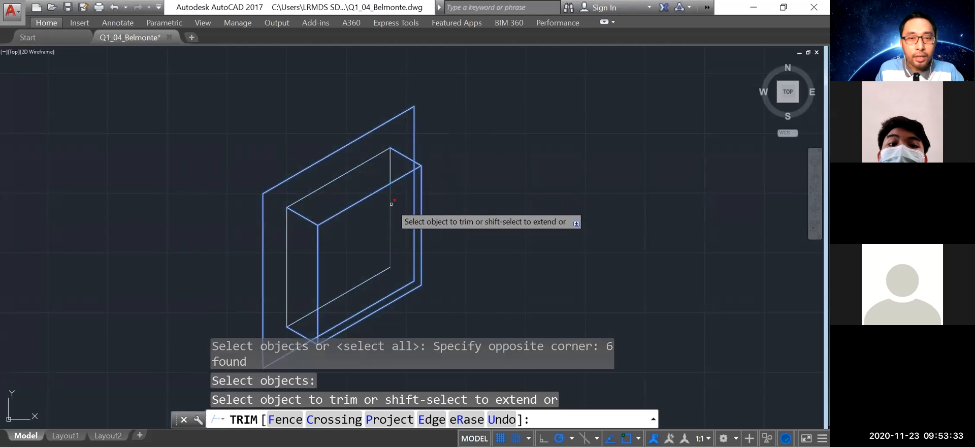
pyautogui.click(390, 205)
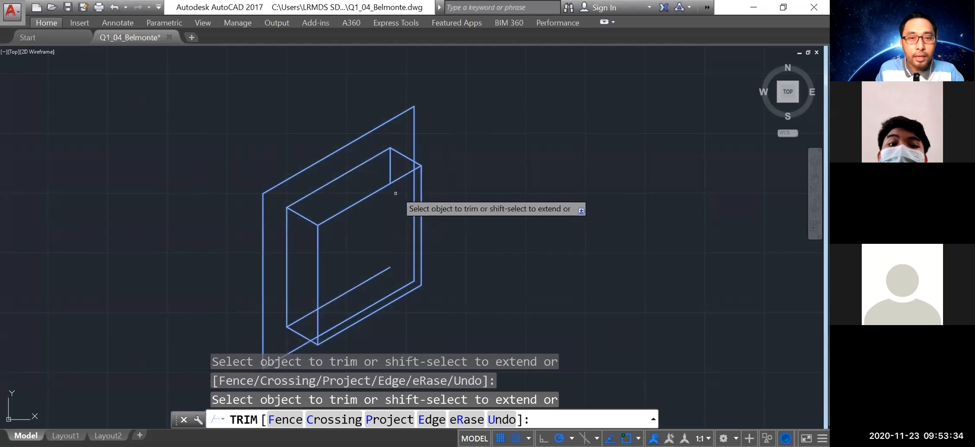
pyautogui.click(390, 164)
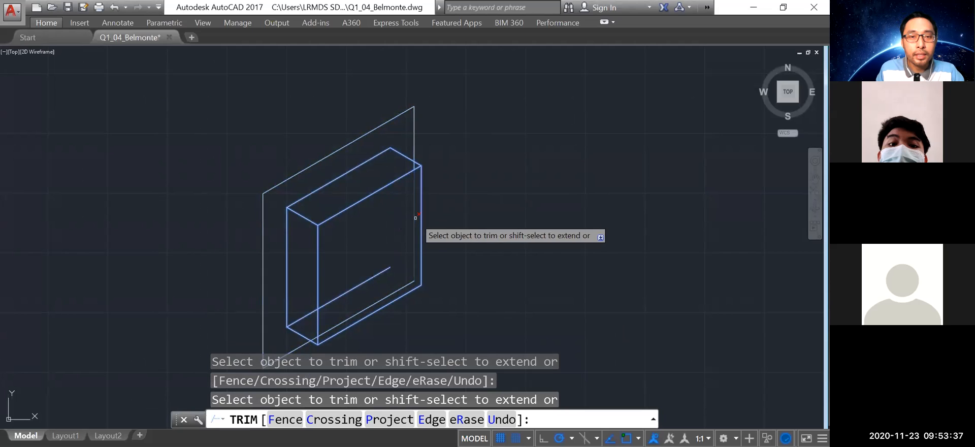
# - Trim the rear inner parallelogram's hidden lower edge and the outer parallelogram's segments that lie behind the block
pyautogui.click(370, 280)
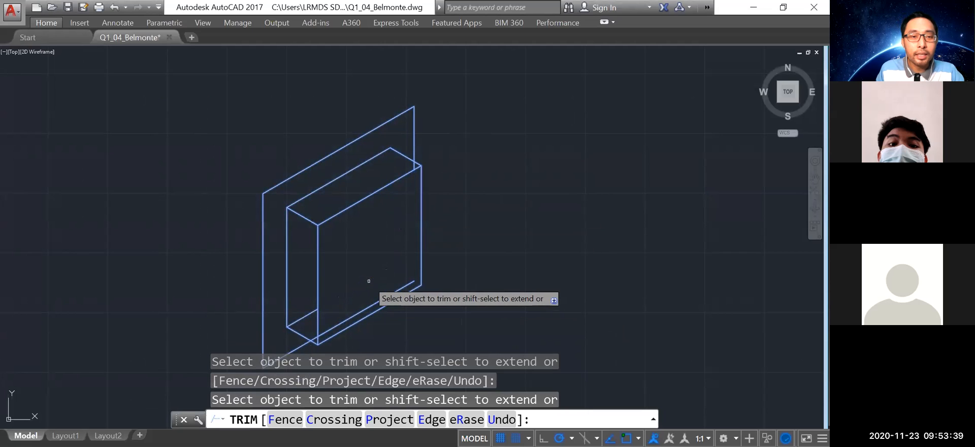
pyautogui.click(301, 317)
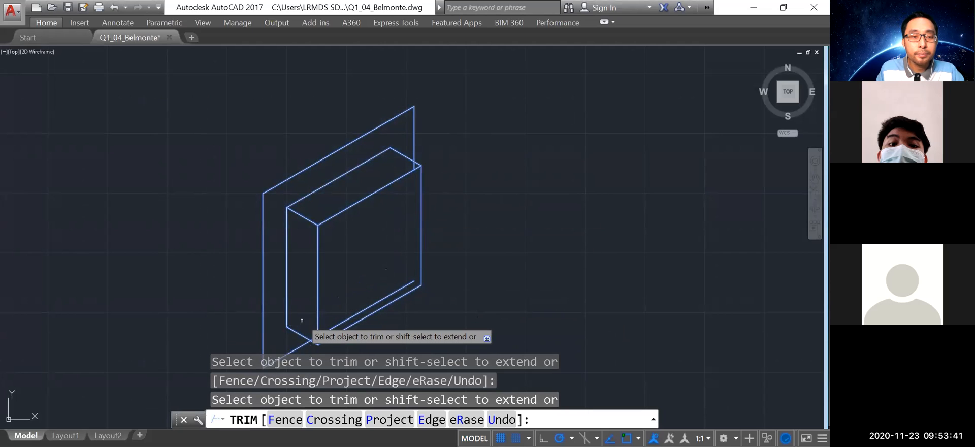
pyautogui.click(362, 320)
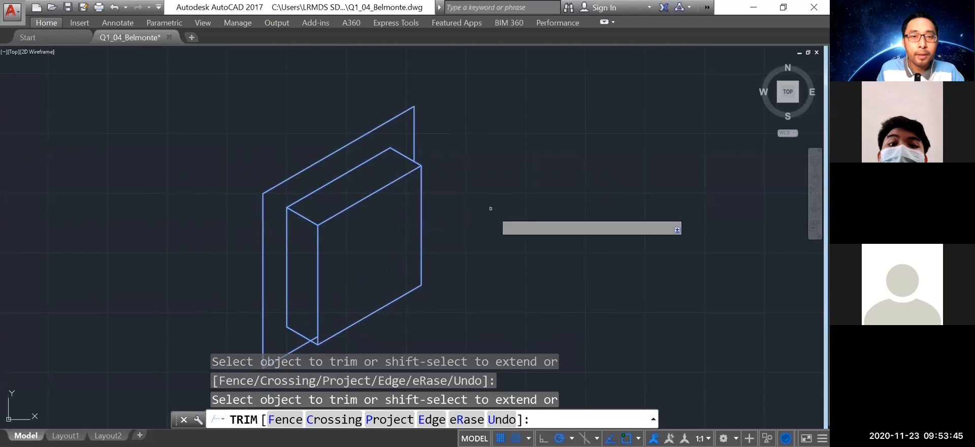
pyautogui.moveTo(527, 294); pyautogui.dragTo(551, 191, button='middle')
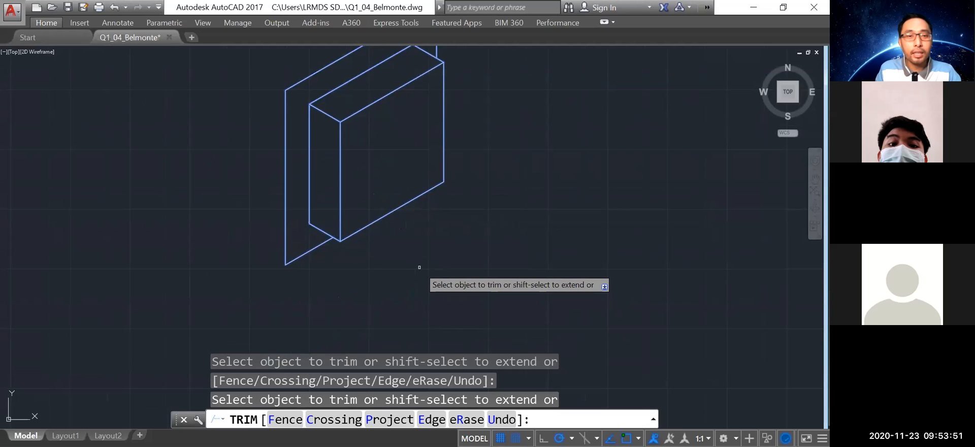
pyautogui.press('Return')
pyautogui.moveTo(420, 267); pyautogui.dragTo(442, 359, button='middle')
pyautogui.scroll(-2, 540, 307)
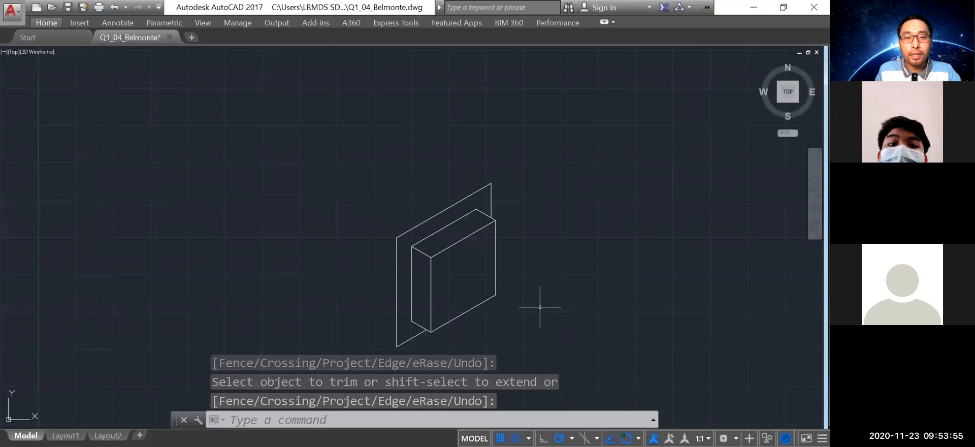
pyautogui.moveTo(540, 307); pyautogui.dragTo(496, 269, button='middle')
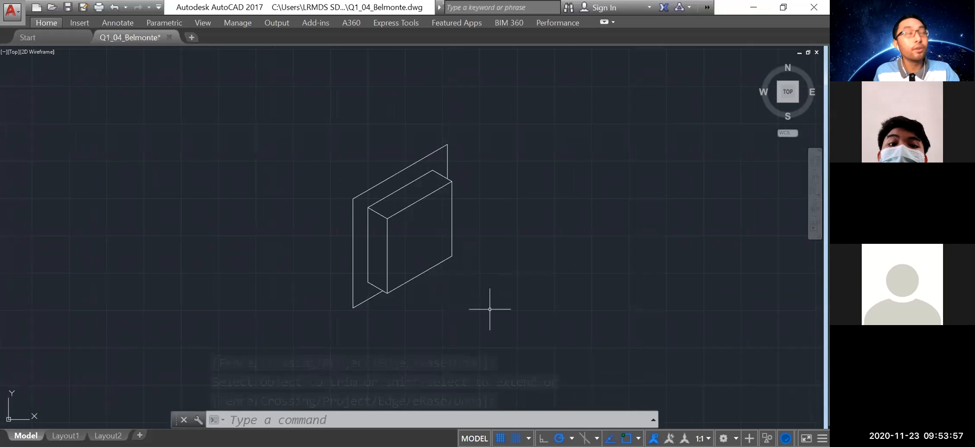
pyautogui.moveTo(502, 339); pyautogui.dragTo(498, 371, button='middle')
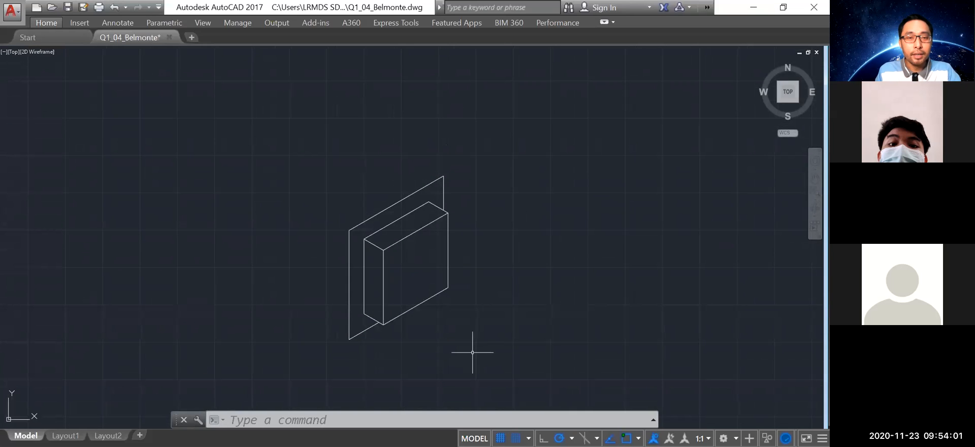
pyautogui.scroll(2, 481, 349)
pyautogui.moveTo(475, 330)
pyautogui.mouseDown(button='middle')
pyautogui.moveTo(529, 364)
pyautogui.moveTo(563, 366)
pyautogui.mouseUp(button='middle')
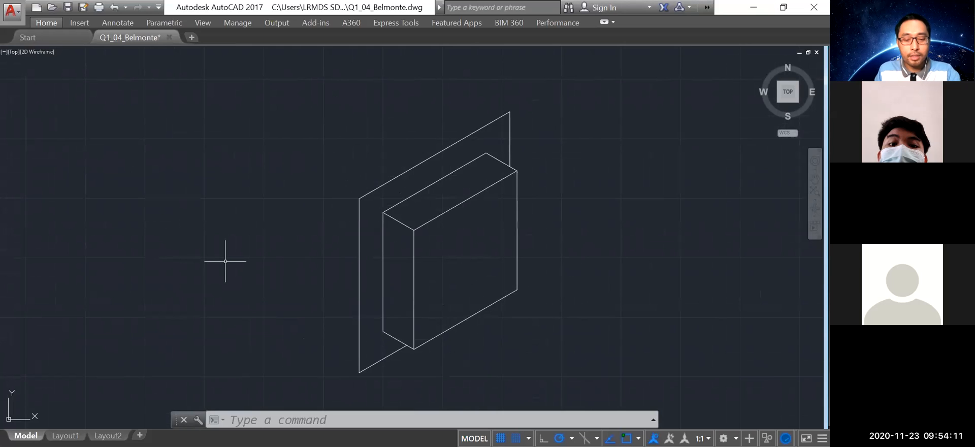
# - Mirror the whole plate and block across the plate's left vertical edge, keeping the source objects
pyautogui.press('Return')
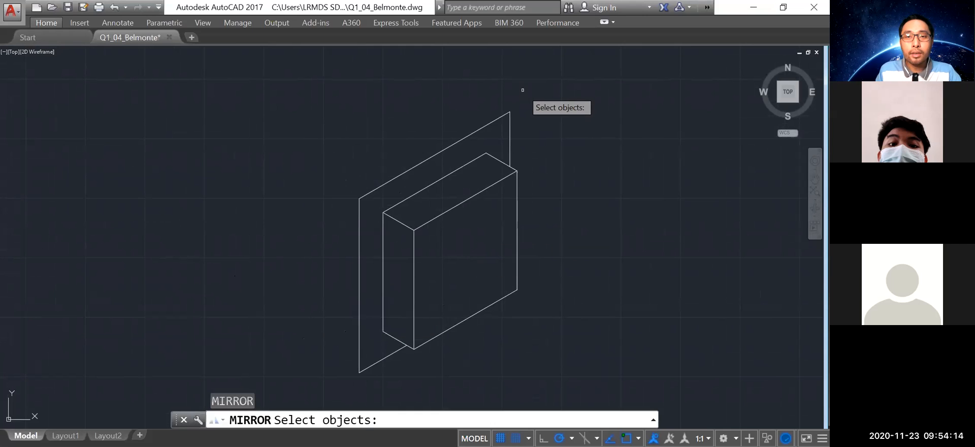
pyautogui.click(552, 90)
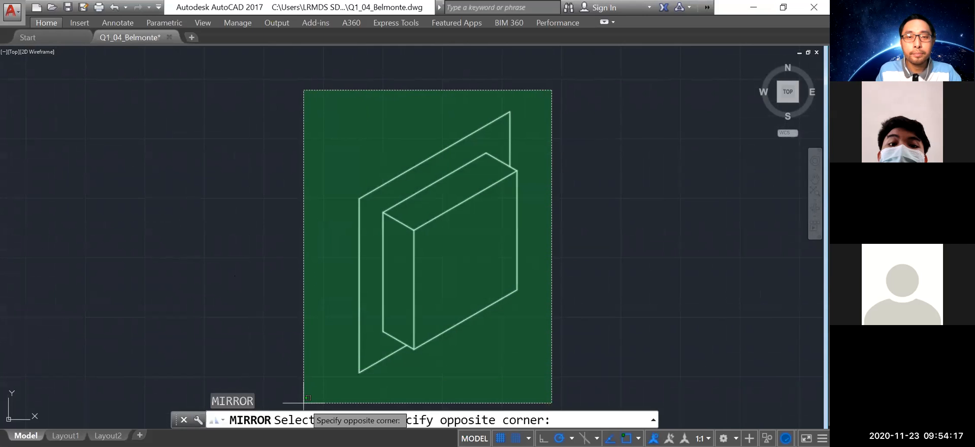
pyautogui.click(317, 328)
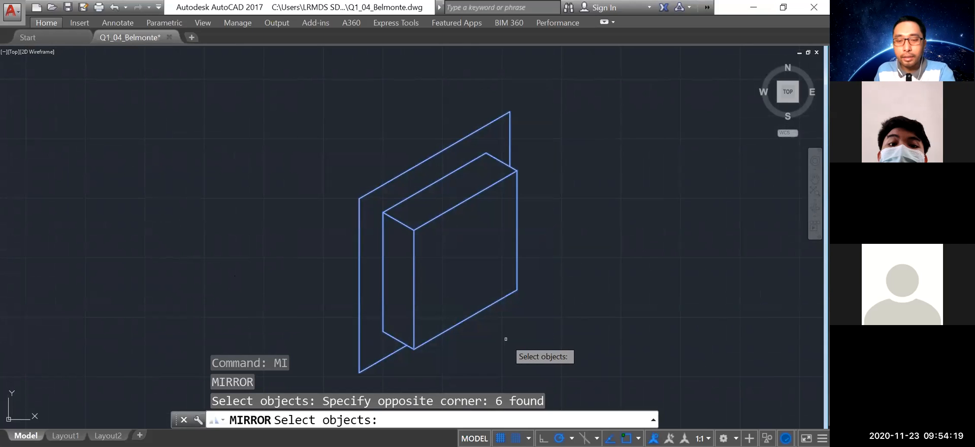
pyautogui.press('Return')
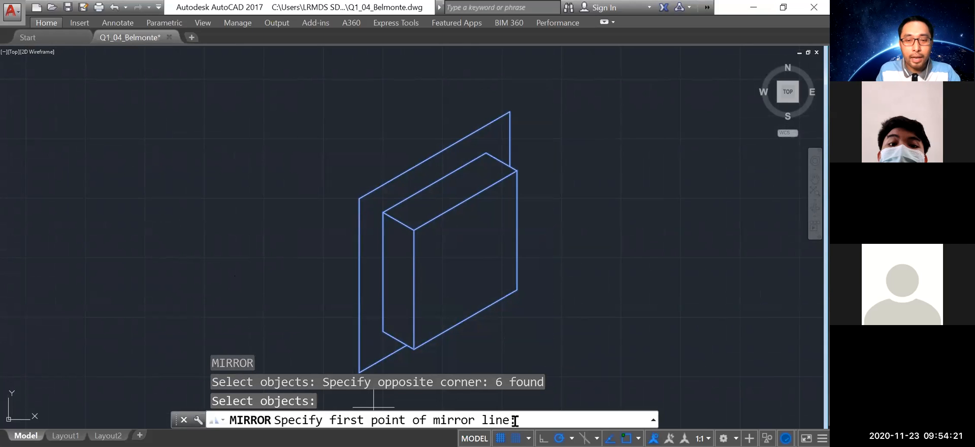
pyautogui.click(359, 372)
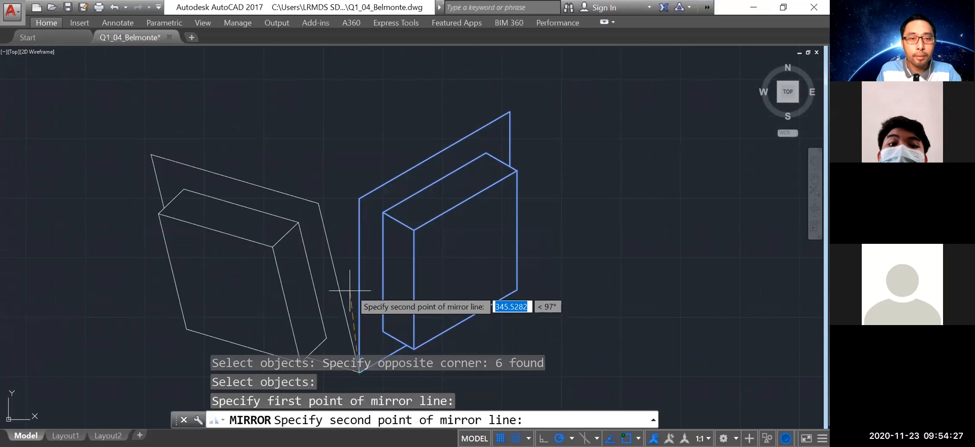
pyautogui.click(359, 199)
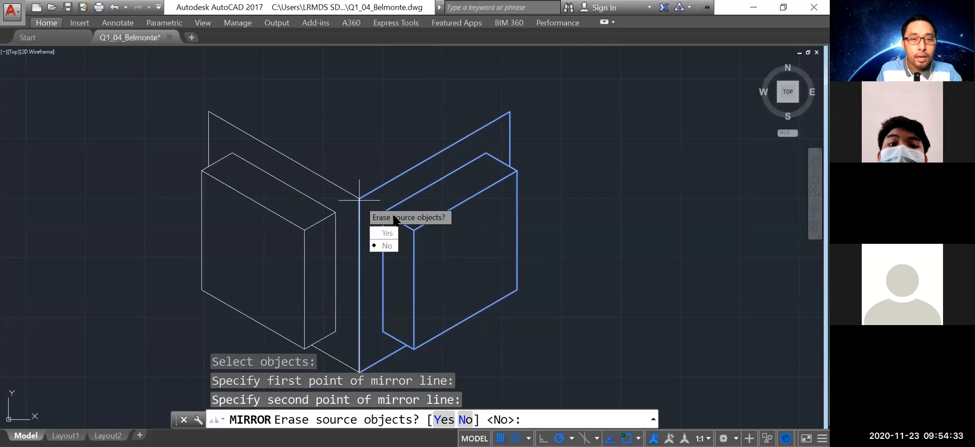
pyautogui.click(387, 247)
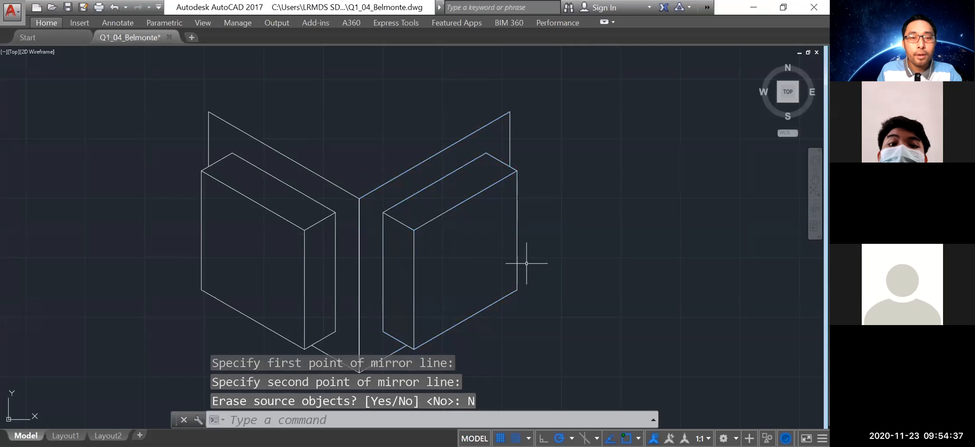
# - Mirror the left plate and block across that plate's upper slanted edge to form the cube's top face, keeping the source objects
pyautogui.moveTo(582, 274); pyautogui.dragTo(556, 273, button='middle')
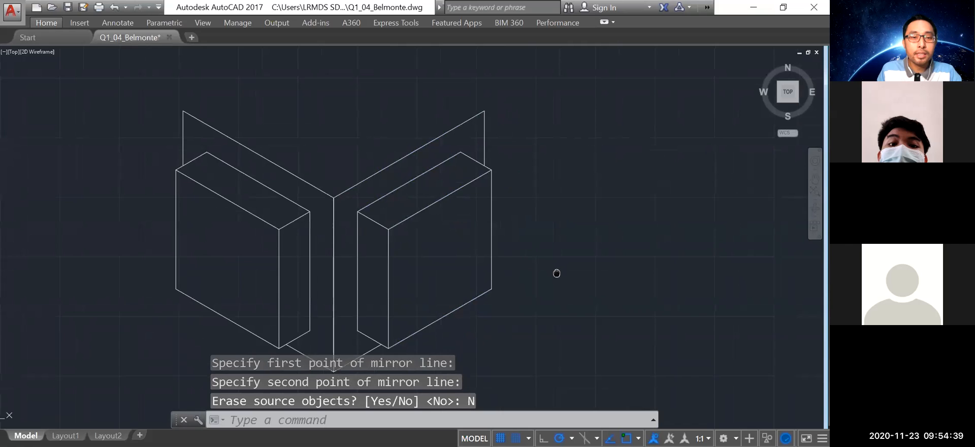
pyautogui.scroll(-2, 333, 358)
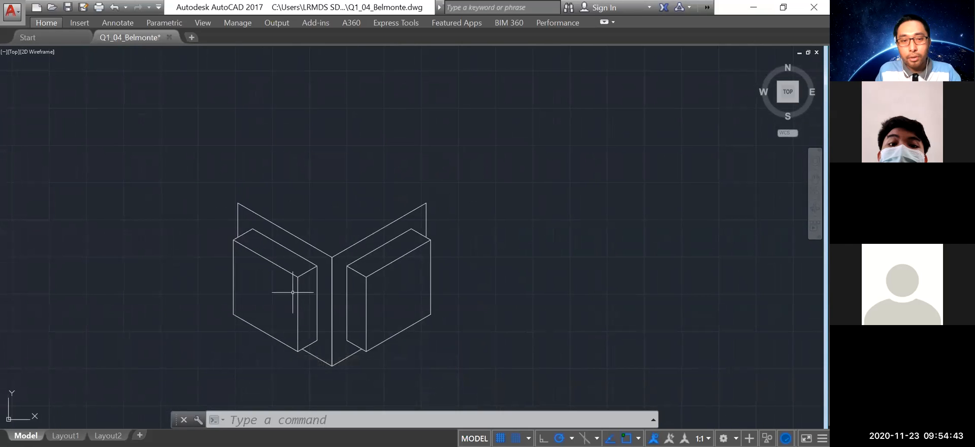
pyautogui.write('mi')
pyautogui.press('Return')
pyautogui.click(204, 162)
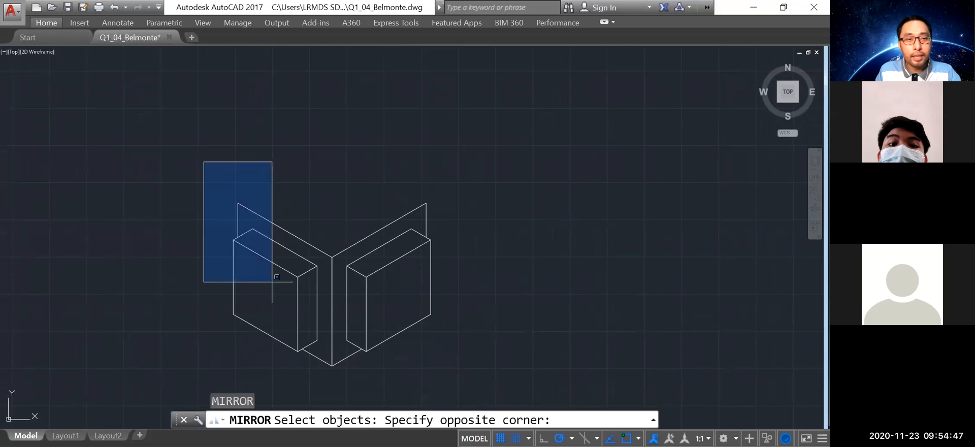
pyautogui.click(350, 382)
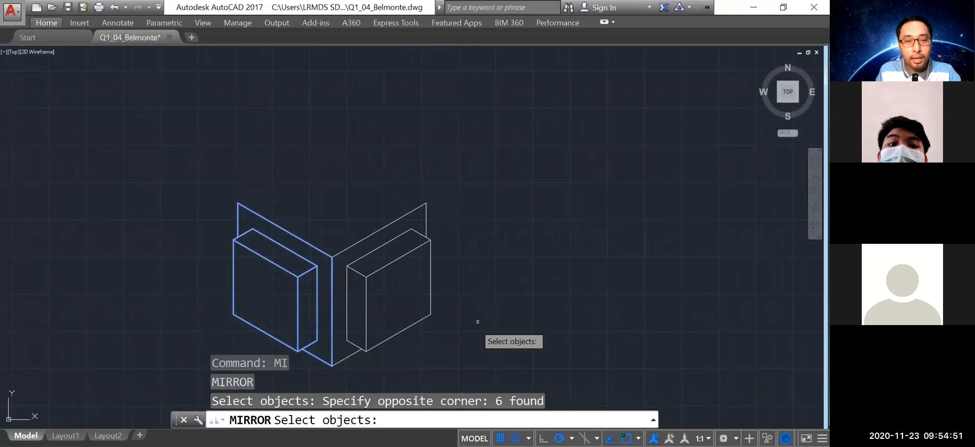
pyautogui.press('Return')
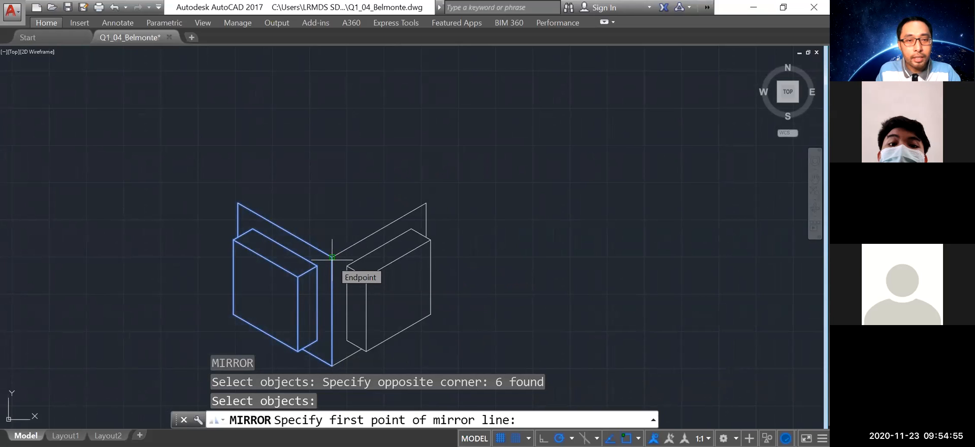
pyautogui.click(239, 203)
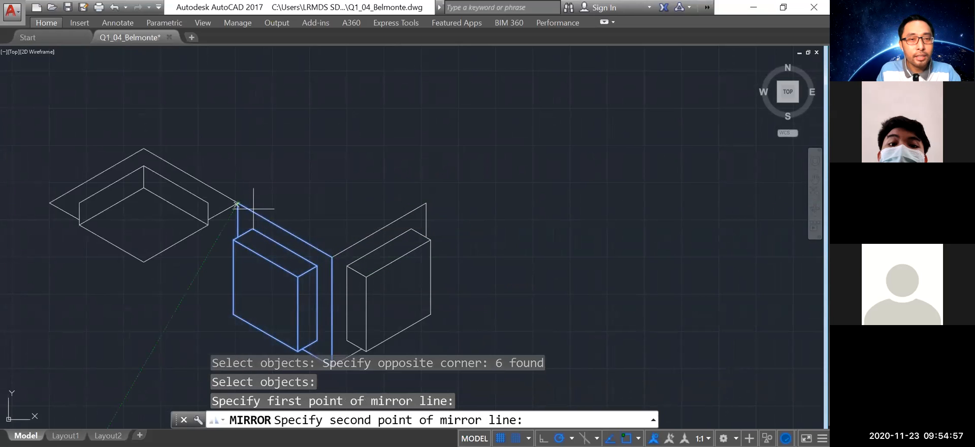
pyautogui.click(332, 257)
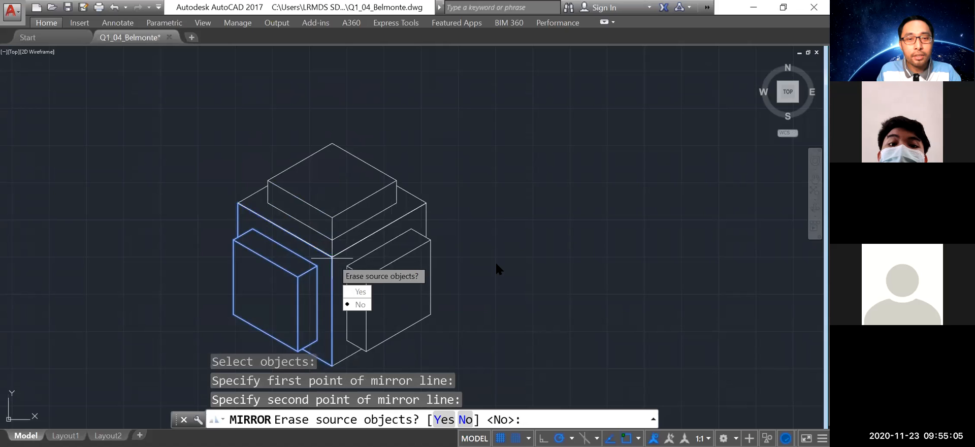
pyautogui.press('Return')
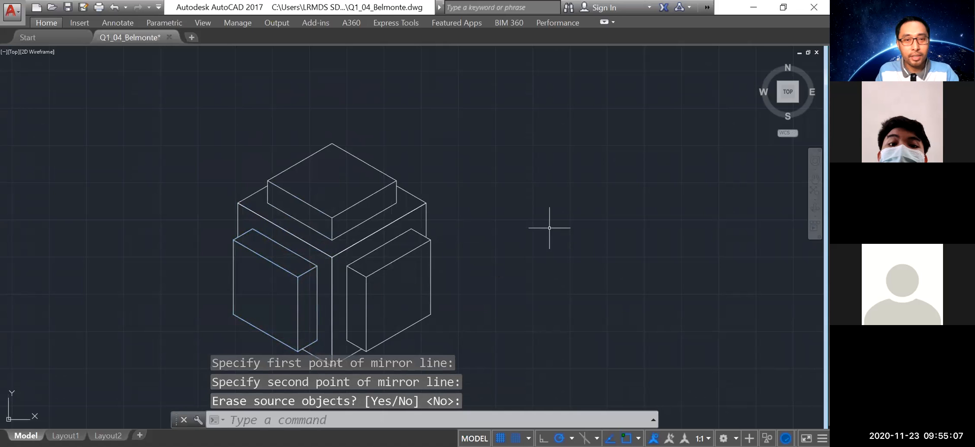
# - Save the drawing under its current file name with the finished cube centred in view
pyautogui.moveTo(538, 227); pyautogui.dragTo(559, 185, button='middle')
pyautogui.moveTo(540, 259); pyautogui.dragTo(540, 276, button='middle')
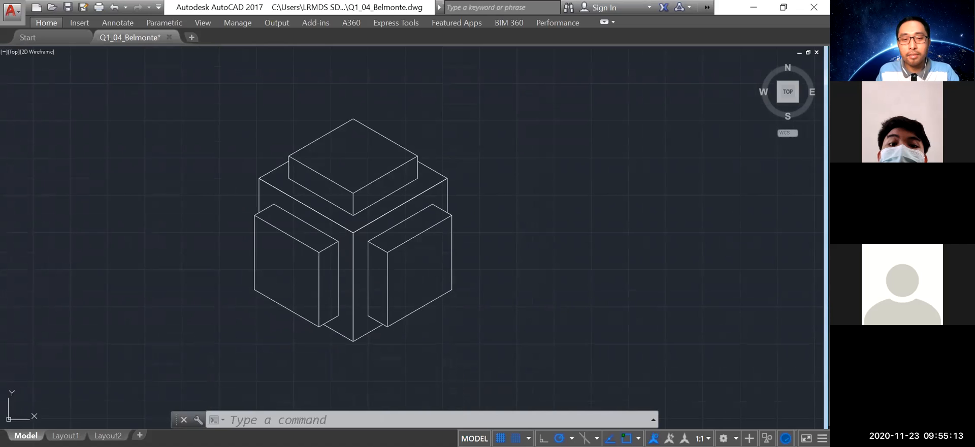
pyautogui.hotkey('ctrl', 's')
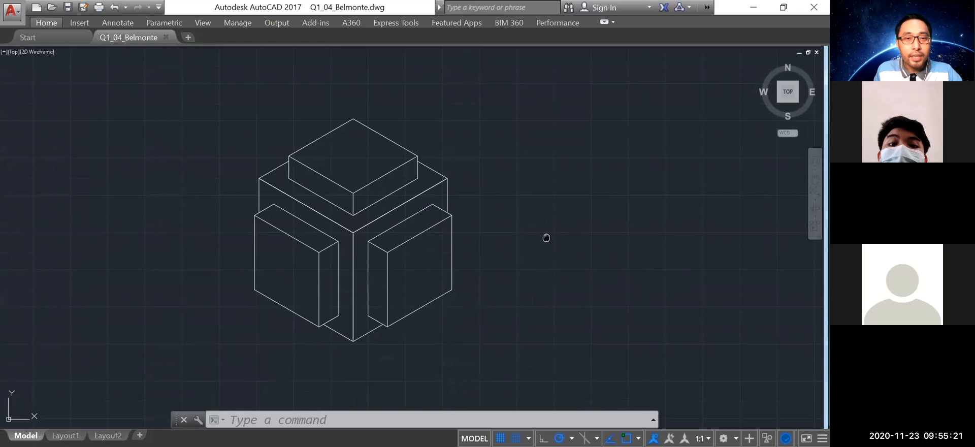
pyautogui.moveTo(546, 237); pyautogui.dragTo(544, 259, button='middle')
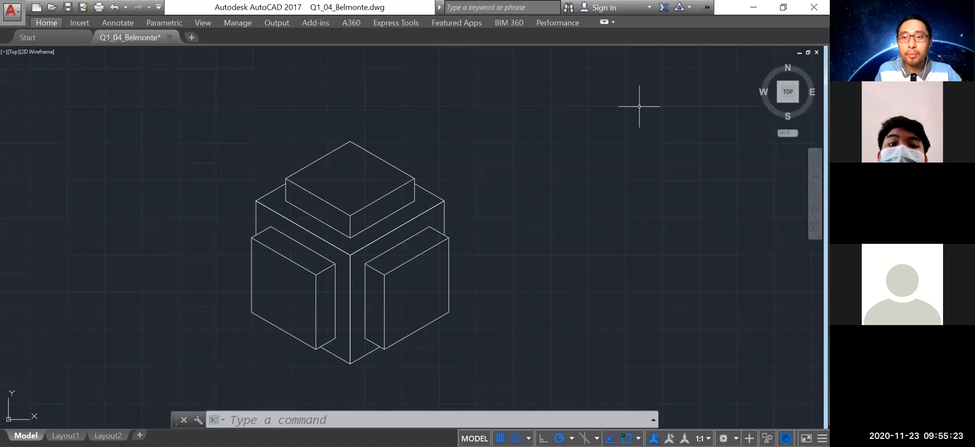